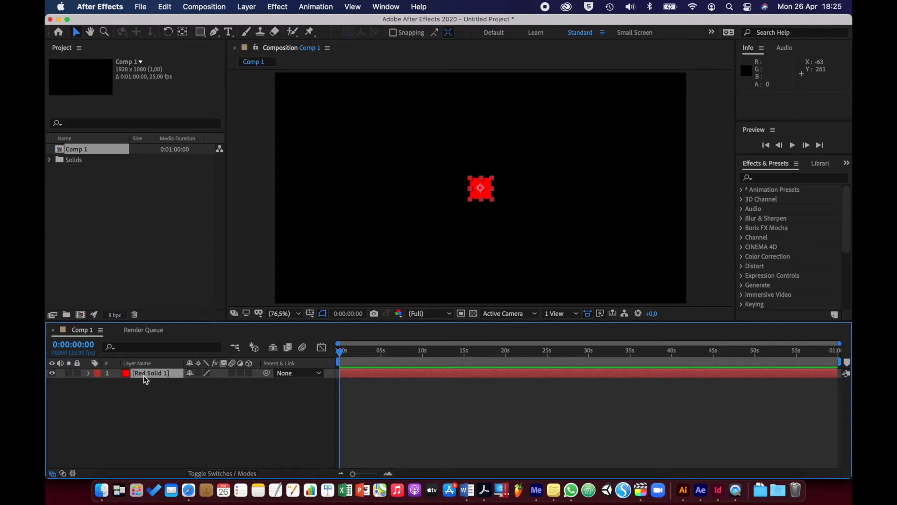
Rename the red solid layer to ITEM 1 and duplicate it.
key("Return")
type("ITEM 1")
key("Return")
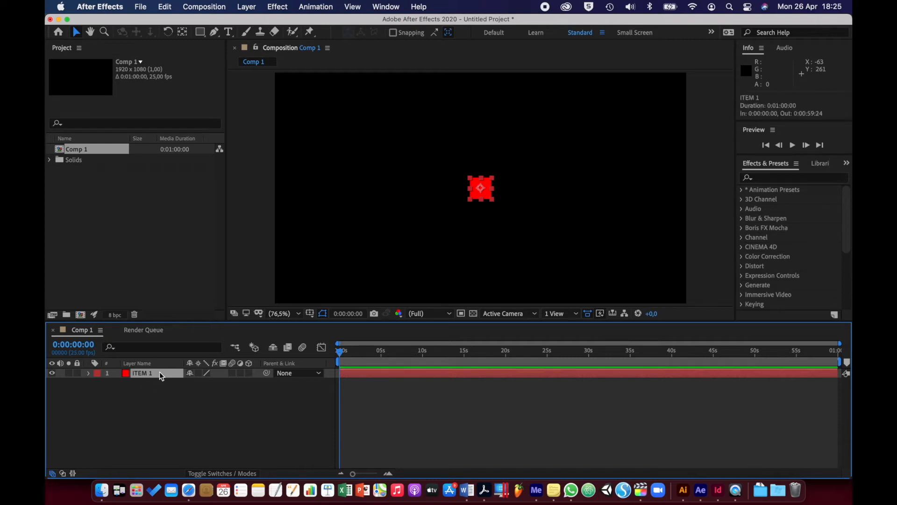
key("super+d")
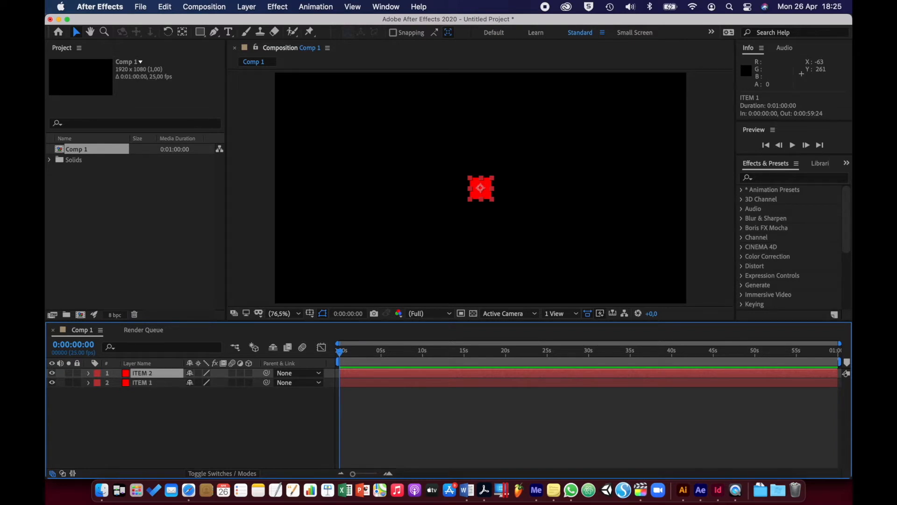
Change the duplicated solid's colour to blue 007CFF and move its square about 285 px to the left of the red one.
left_click(247, 6)
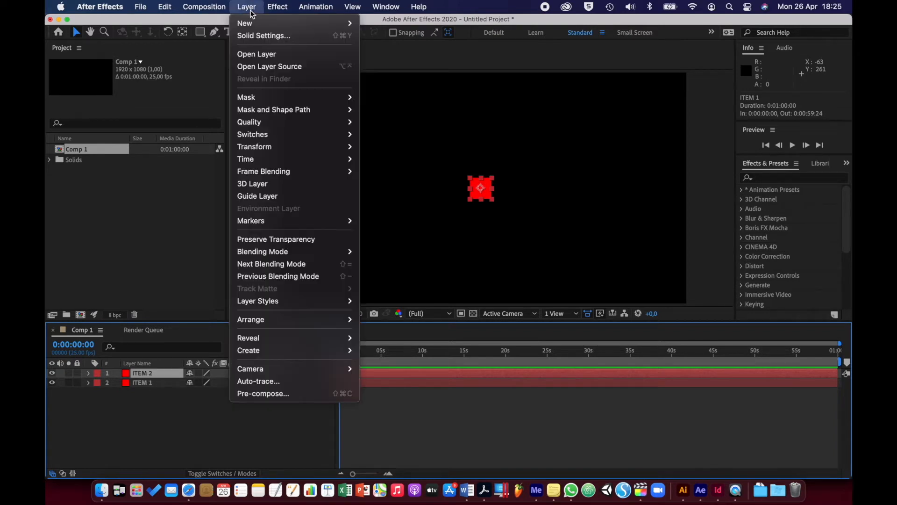
left_click(264, 36)
left_click(445, 310)
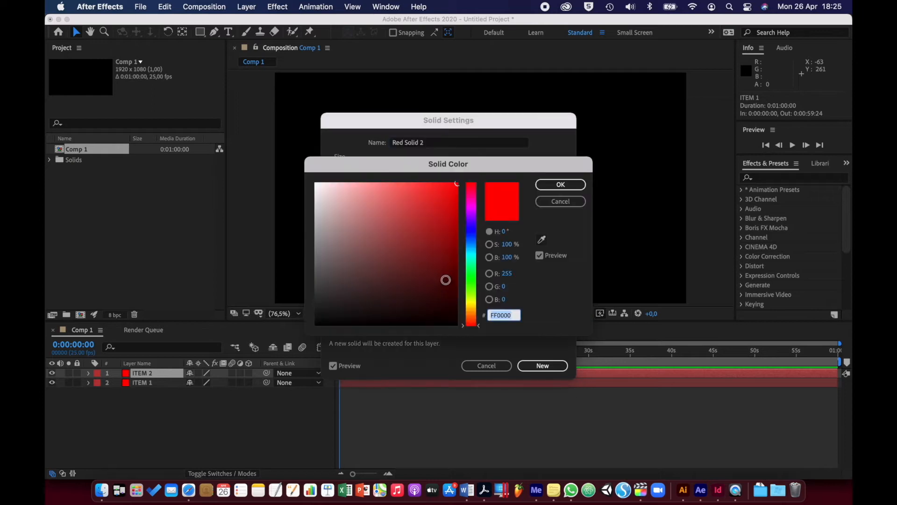
left_click(472, 242)
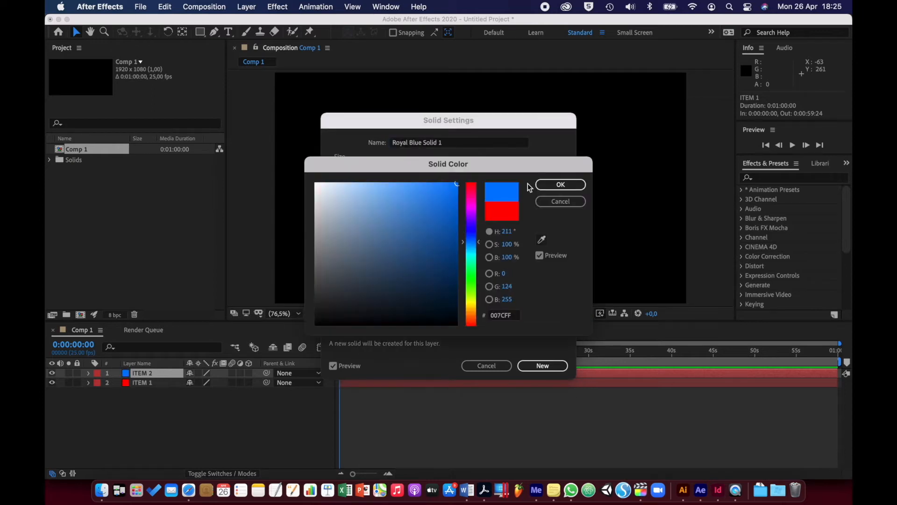
left_click(558, 185)
left_click(547, 370)
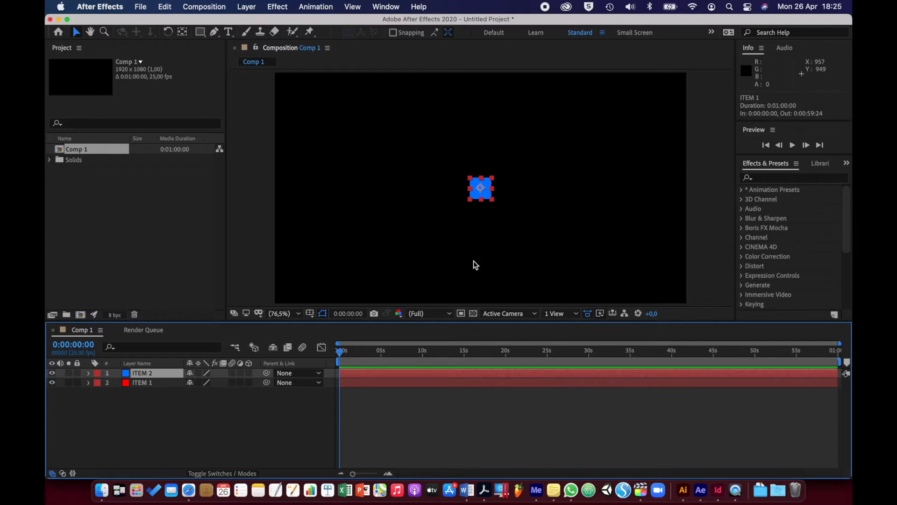
left_click_drag(488, 194, 426, 193)
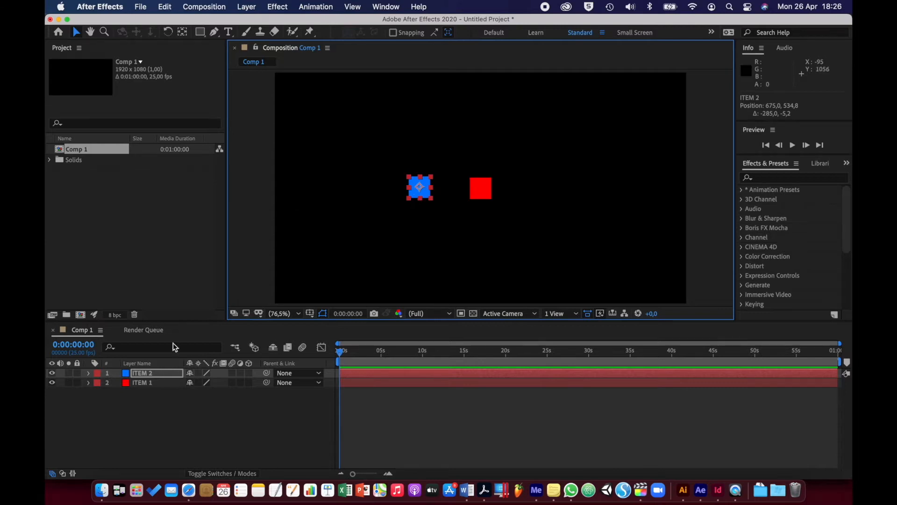
Duplicate ITEM 1, place the copy above the other layers, and move its square about 246 px to the right.
left_click(145, 383)
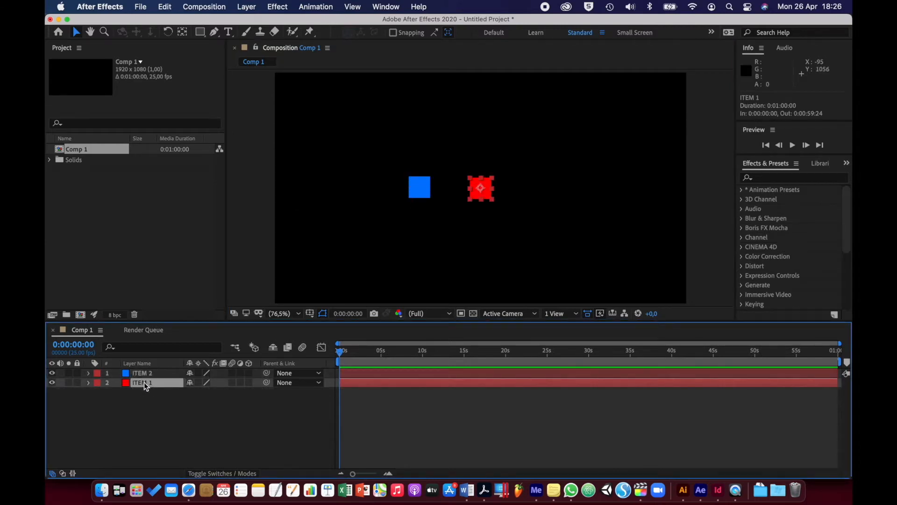
key("super+d")
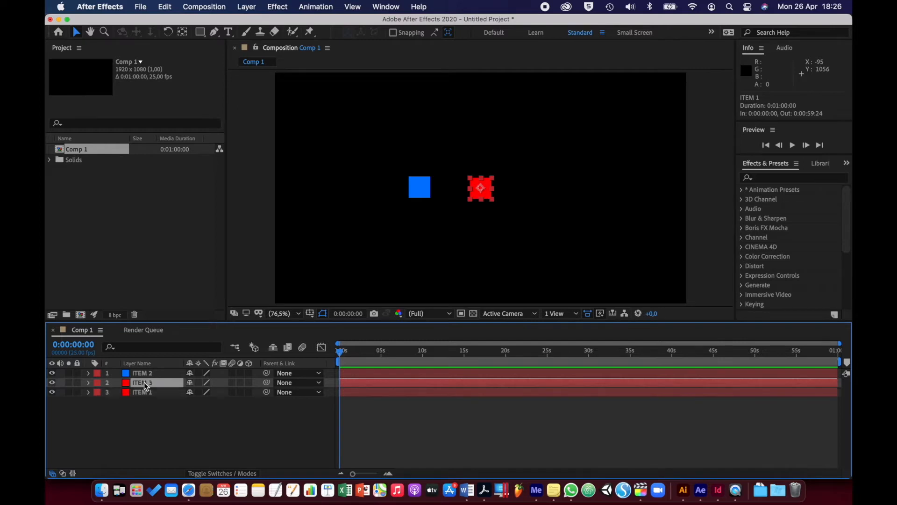
left_click_drag(159, 383, 159, 369)
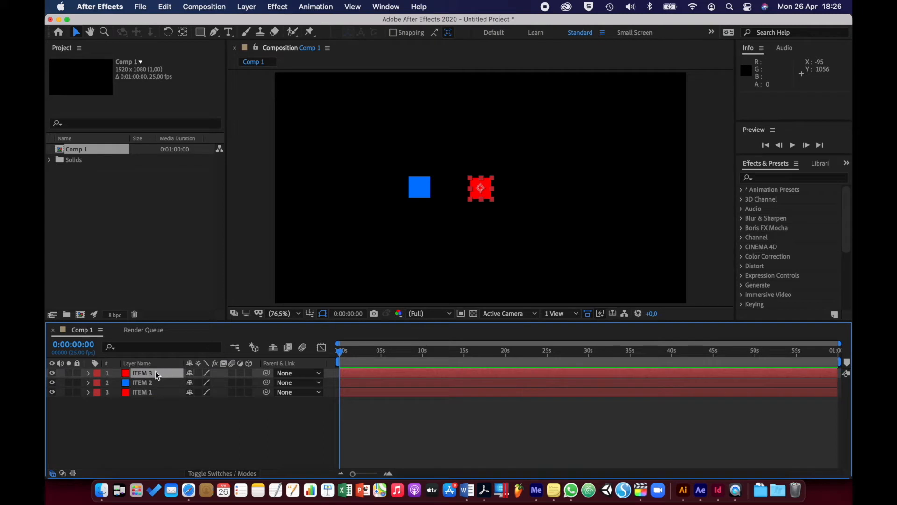
left_click_drag(487, 193, 540, 194)
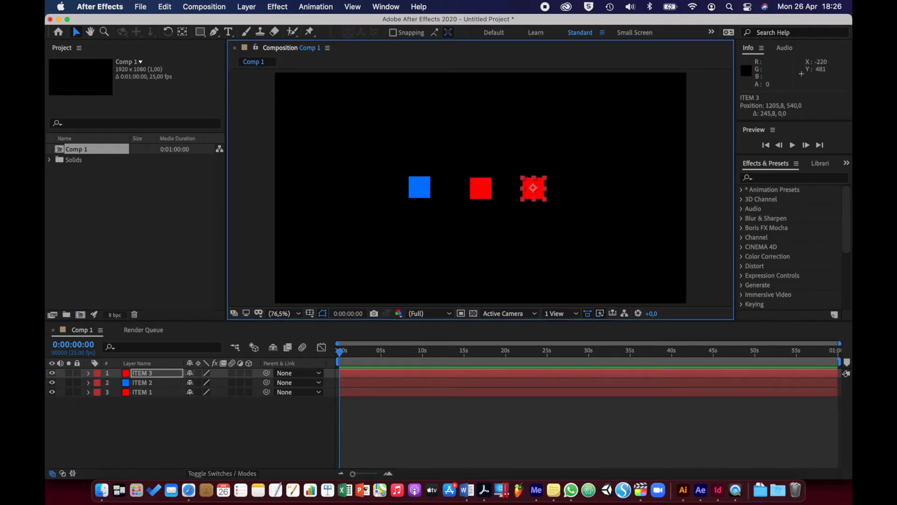
Change the solid colour of the ITEM 3 layer to lime green as a new solid.
left_click(247, 6)
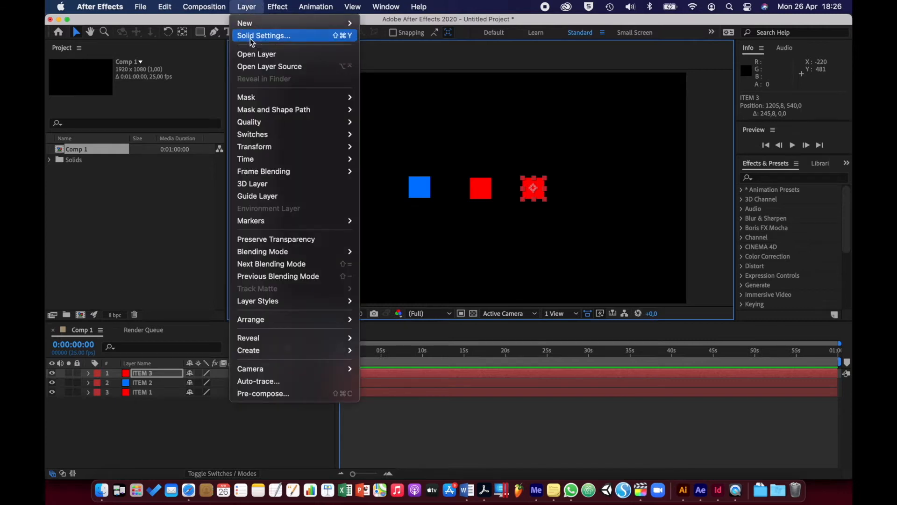
left_click(251, 40)
left_click(440, 306)
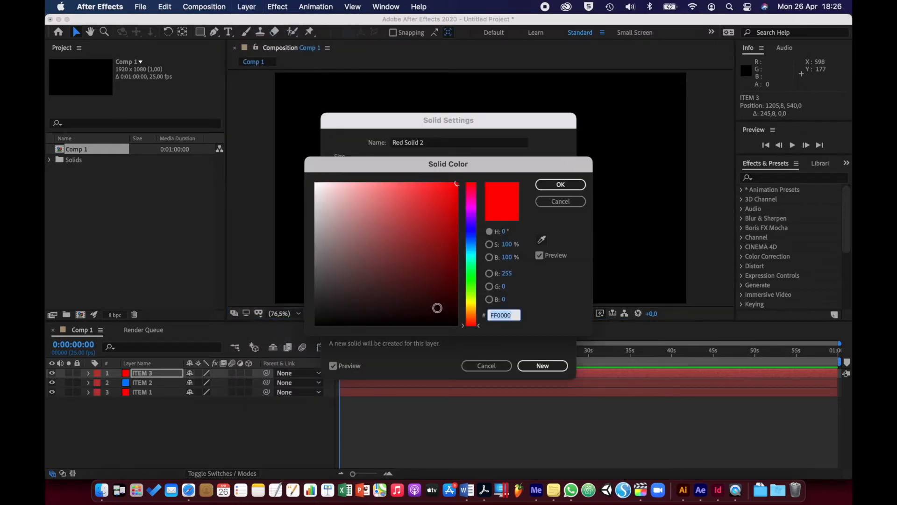
left_click(473, 291)
left_click(556, 183)
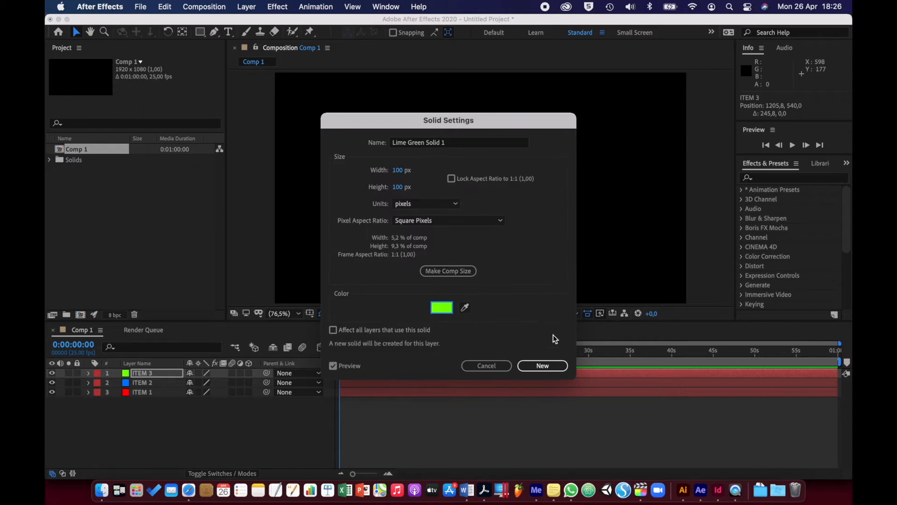
left_click(545, 365)
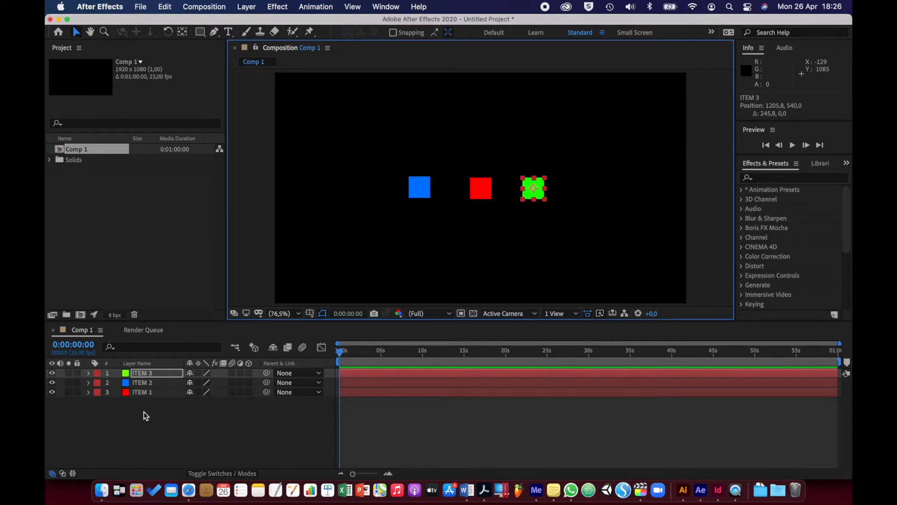
Expand the Transform properties of the ITEM 1 layer.
left_click(149, 394)
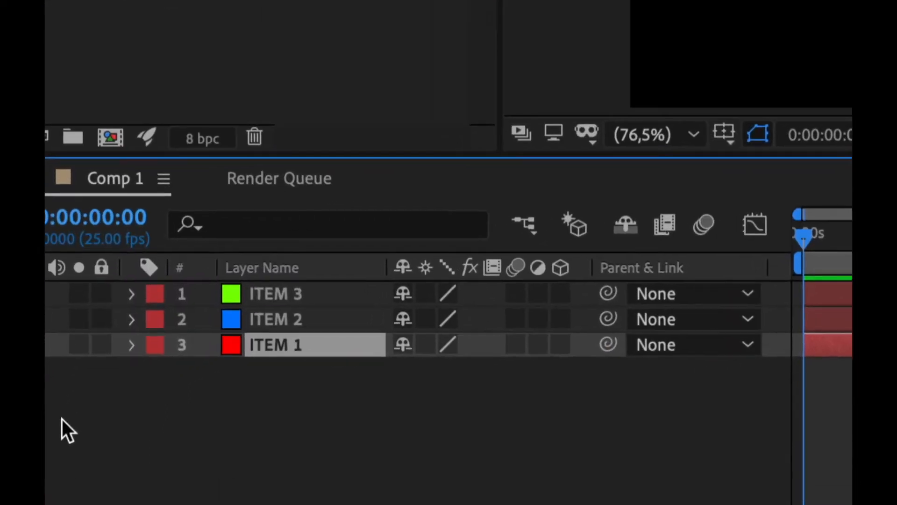
left_click(132, 346)
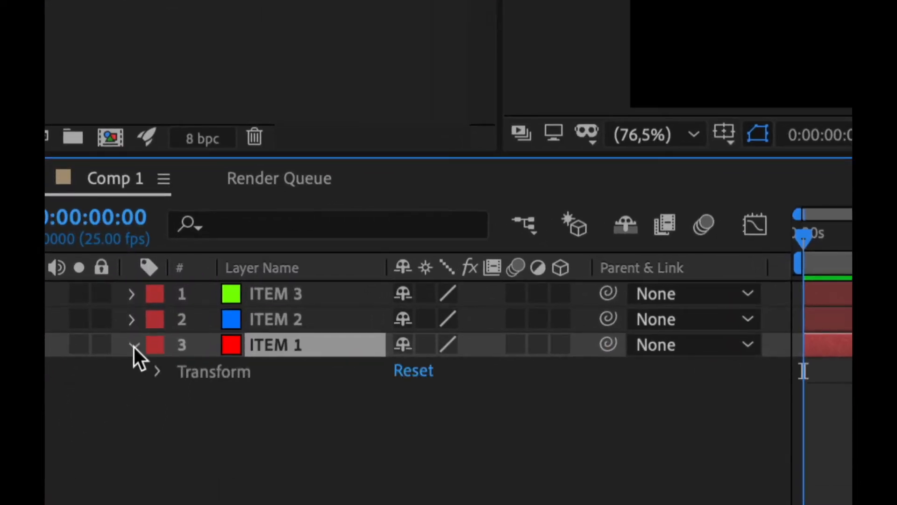
left_click(158, 372)
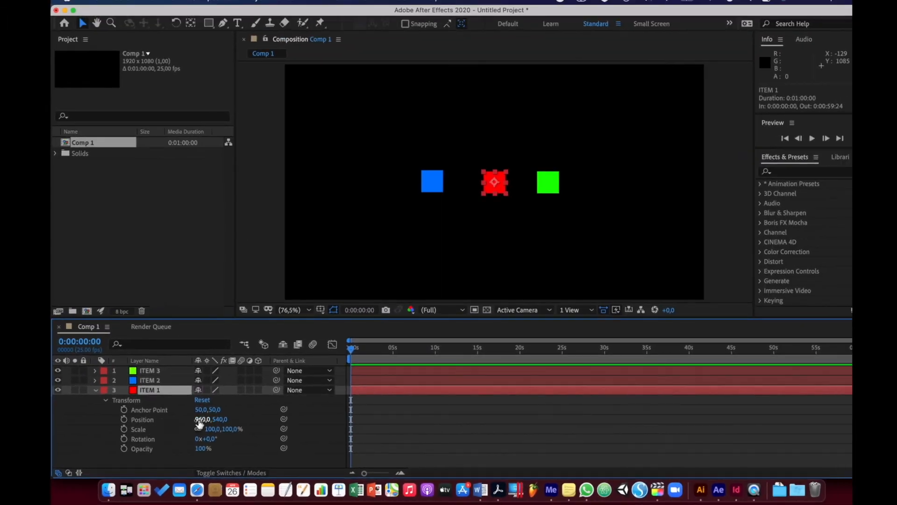
Try changing ITEM 1's horizontal position and undo the last two changes.
left_click_drag(200, 419, 161, 410)
key("super+z")
key("super+z")
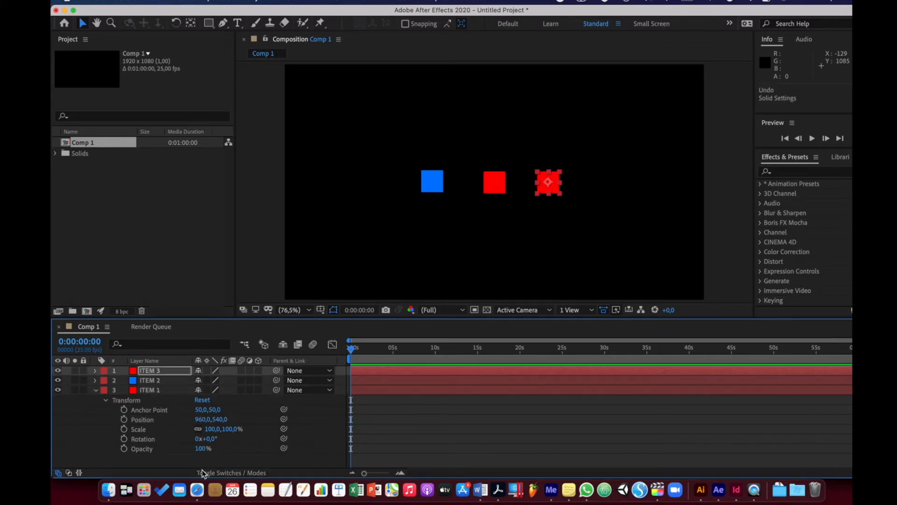
Try a vertical position of 609 on ITEM 1 and undo the change.
left_click(152, 389)
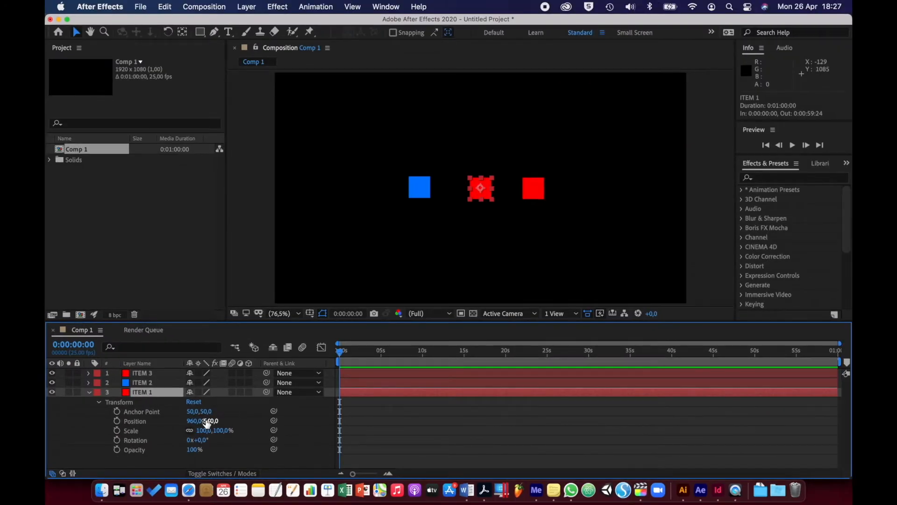
left_click_drag(209, 421, 245, 426)
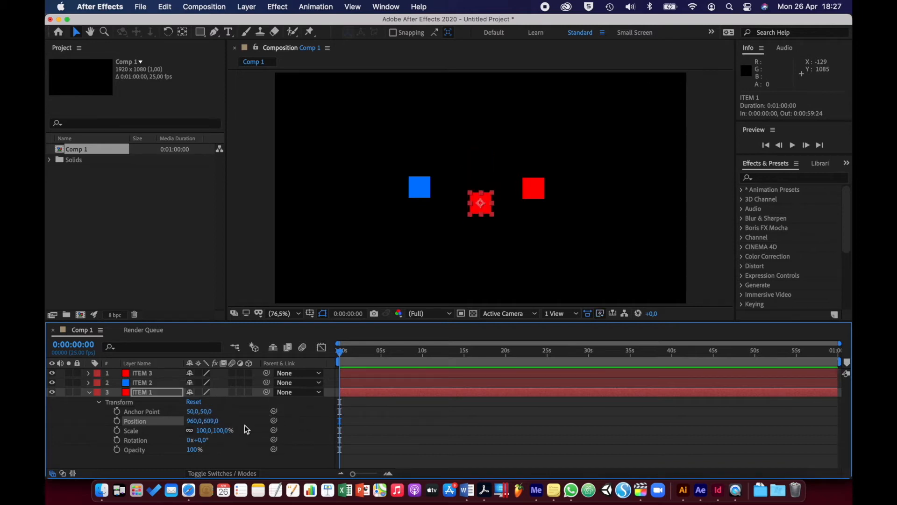
key("super+z")
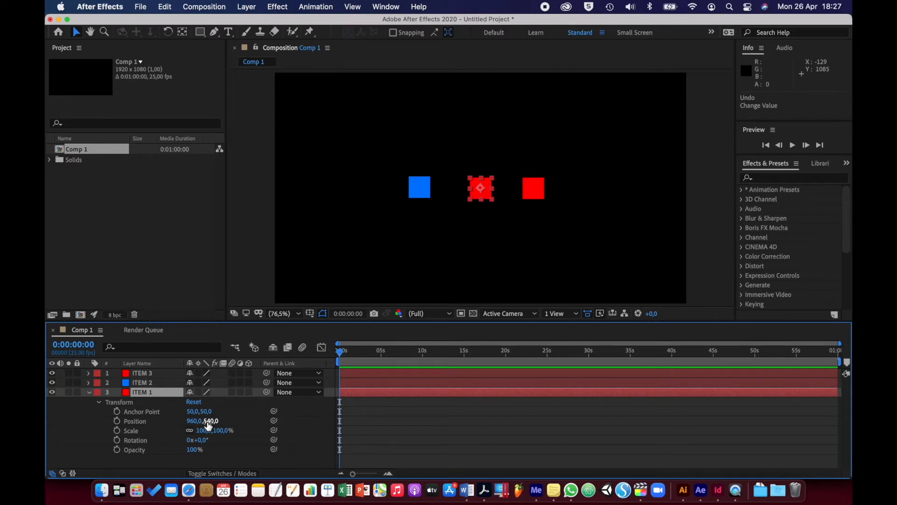
Recolour the ITEM 3 solid to lime green 94FF00 as a new solid.
left_click(136, 374)
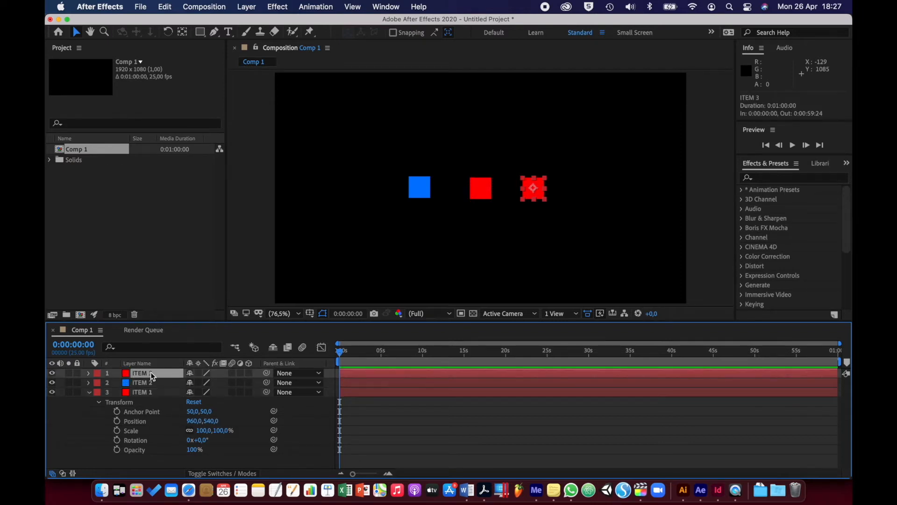
left_click(247, 7)
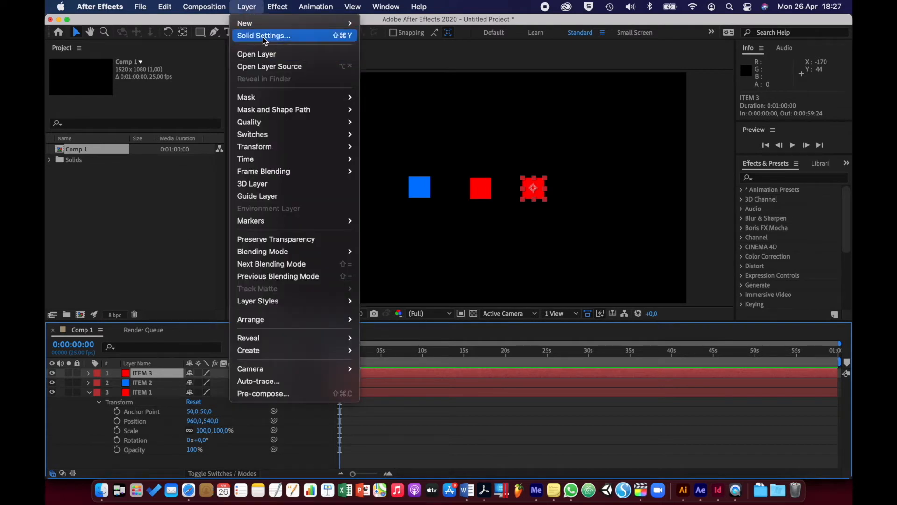
left_click(264, 40)
left_click(441, 306)
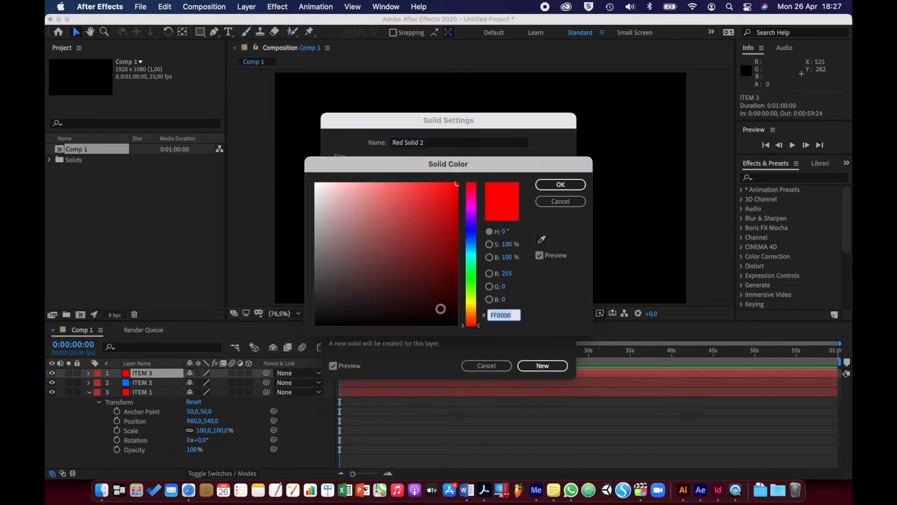
left_click(473, 293)
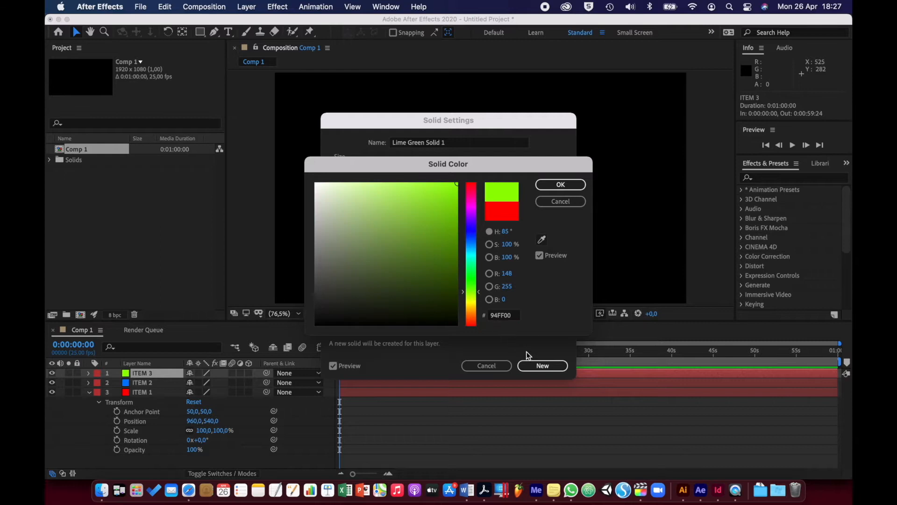
left_click(558, 184)
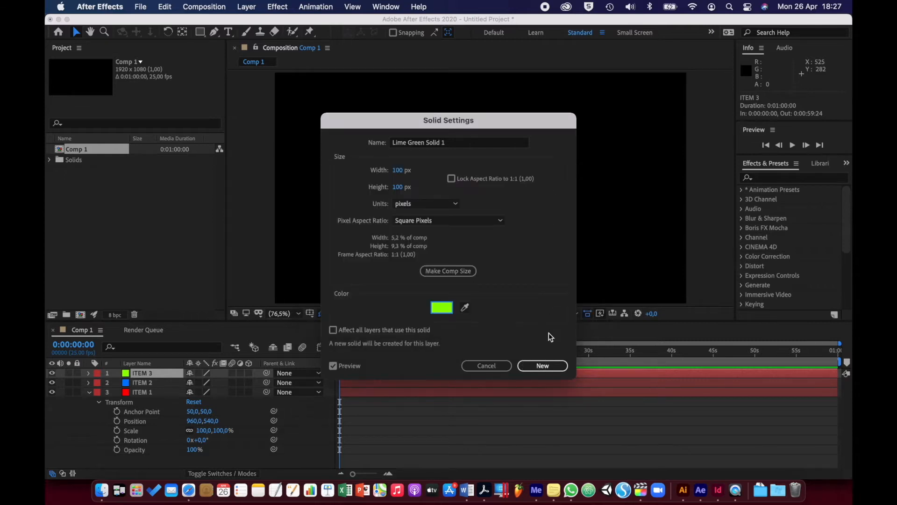
left_click(542, 366)
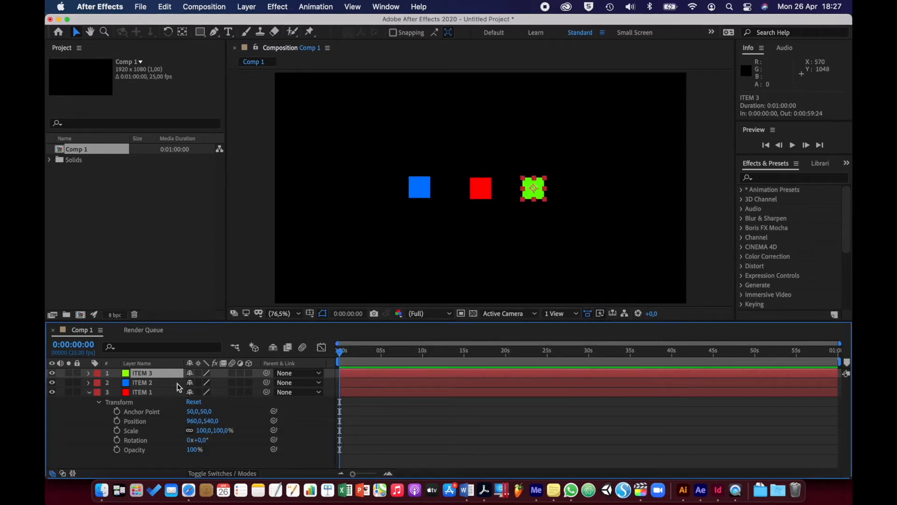
Lock the ITEM 2 and ITEM 3 layers and scale ITEM 1 proportionally to 128%.
left_click(151, 393)
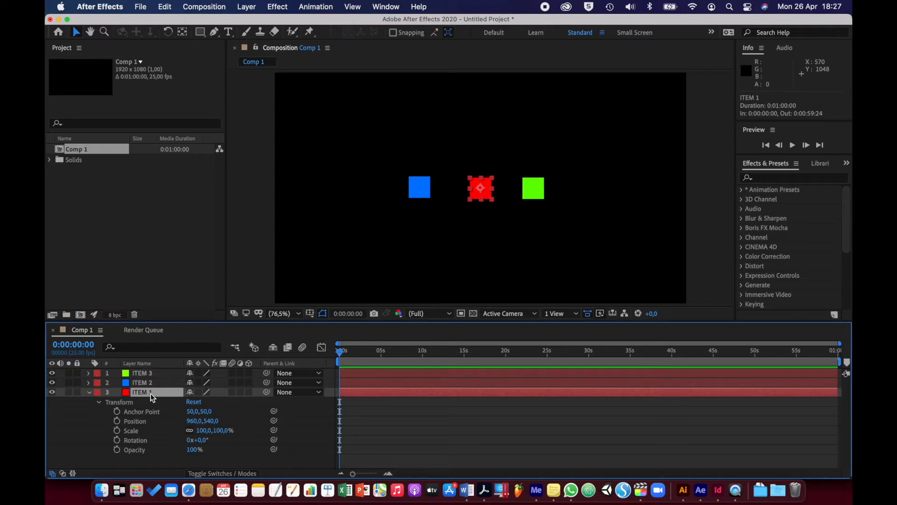
left_click(78, 382)
left_click_drag(205, 430, 226, 436)
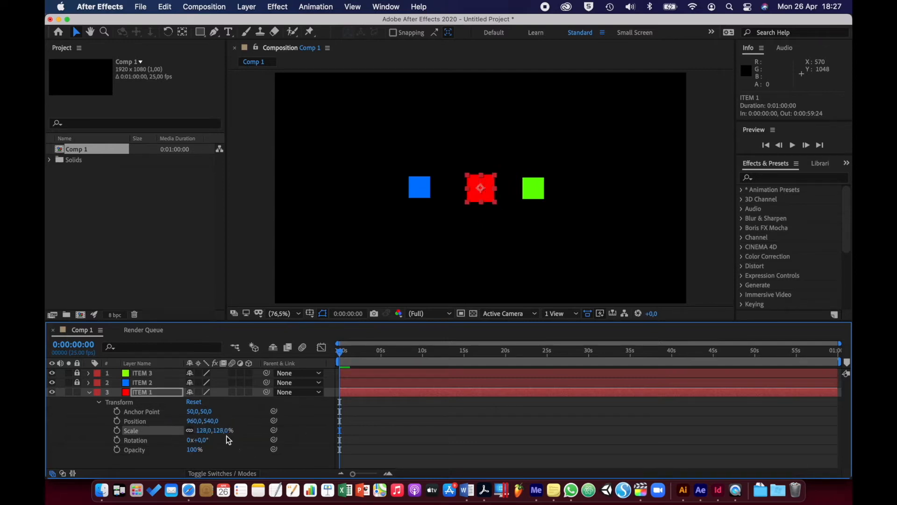
Try stretching ITEM 1 to a 186% horizontal scale with proportions unlinked, and undo it.
left_click(201, 430)
left_click_drag(201, 430, 241, 437)
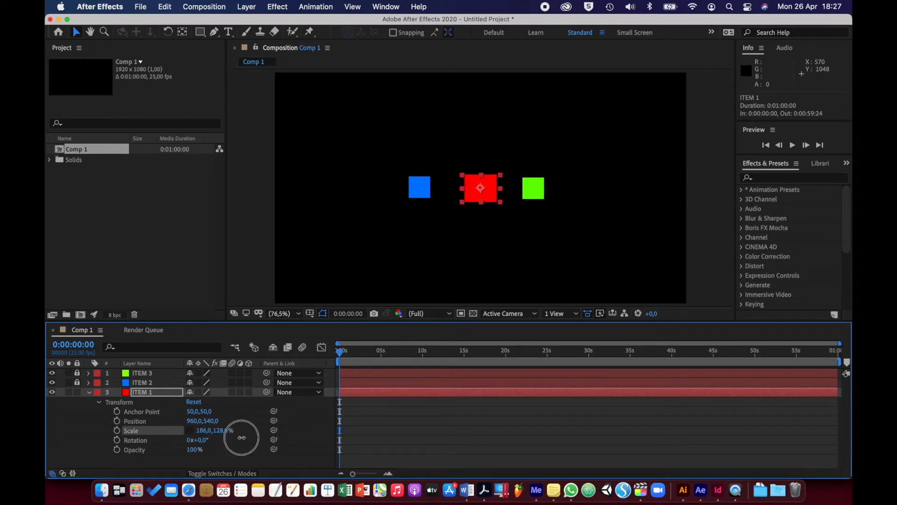
key("super+z")
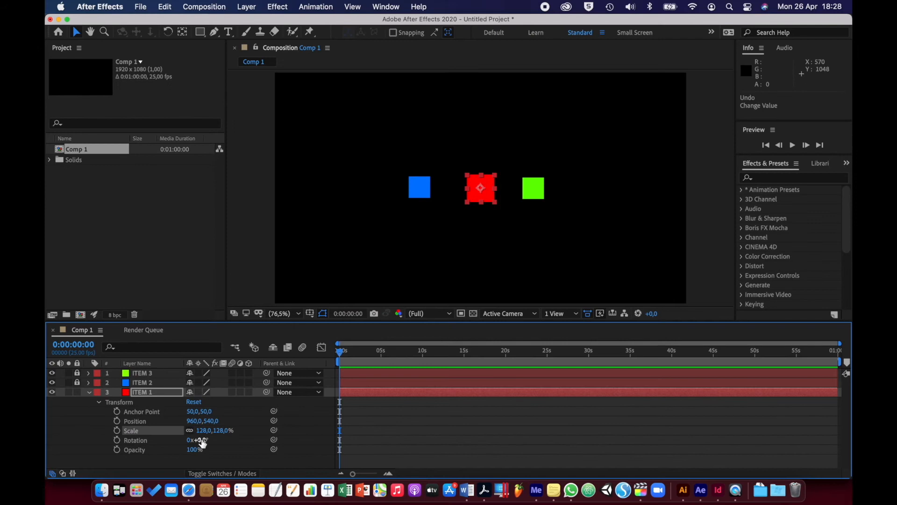
Try out ITEM 1's rotation and opacity values, returning the rotation to 0 revolutions.
mouse_move(203, 443)
left_mouse_down()
mouse_move(254, 439)
mouse_move(193, 444)
left_mouse_up()
left_click(192, 442)
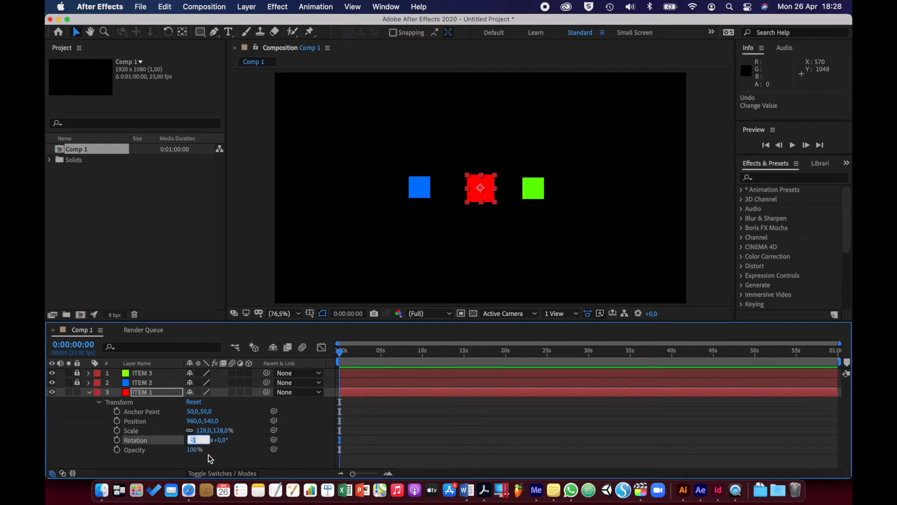
type("0")
key("Return")
left_click_drag(192, 452, 229, 463)
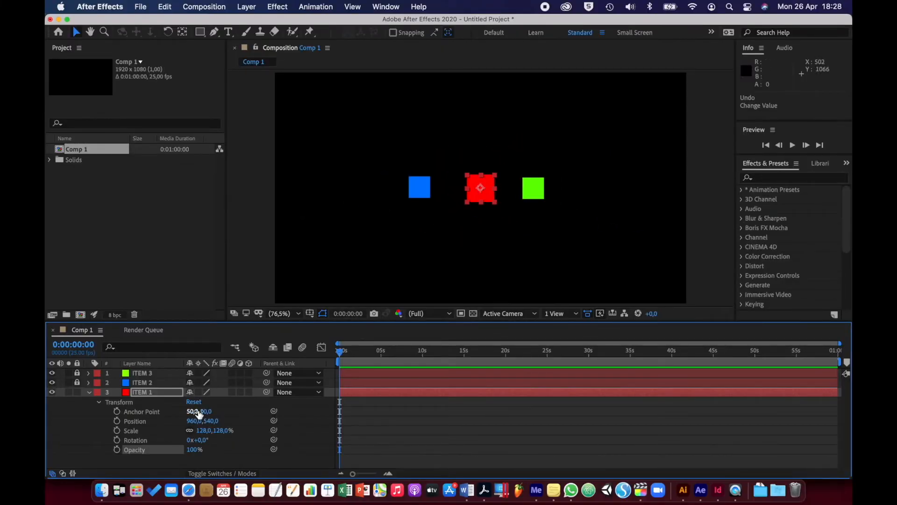
Set the horizontal anchor point of ITEM 1 to 503, leaving its position value untouched.
left_click_drag(194, 415, 453, 420)
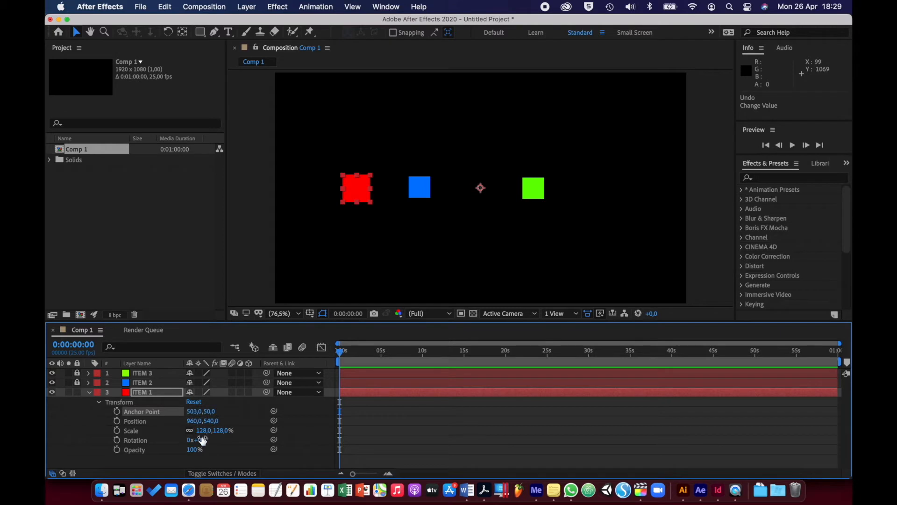
Try rotating ITEM 1 around its offset anchor point, and undo both the rotation and the anchor point change.
mouse_move(202, 439)
left_mouse_down()
mouse_move(248, 437)
mouse_move(154, 436)
mouse_move(209, 433)
left_mouse_up()
key("super+z")
key("super+z")
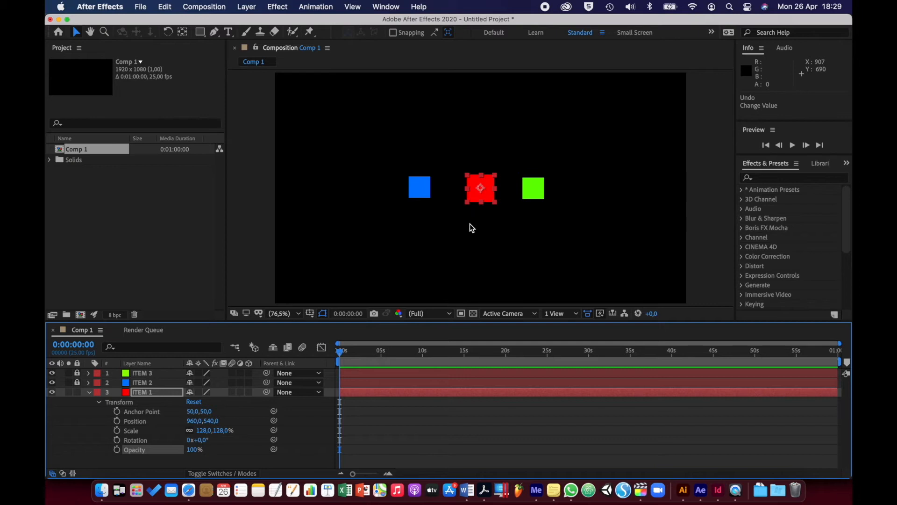
Try moving ITEM 1's anchor point to 336, -144.1 with the Pan Behind tool and rotating the square around it, and undo both changes.
left_click(184, 32)
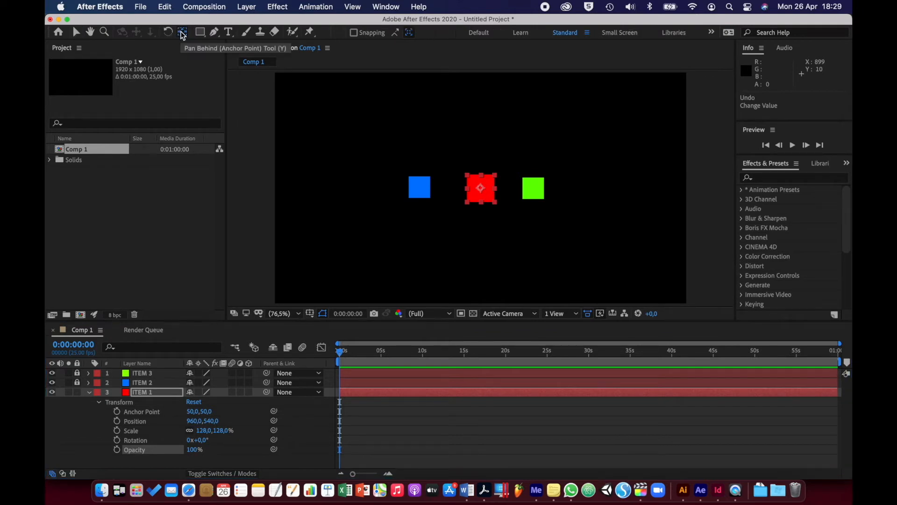
left_click_drag(482, 190, 560, 137)
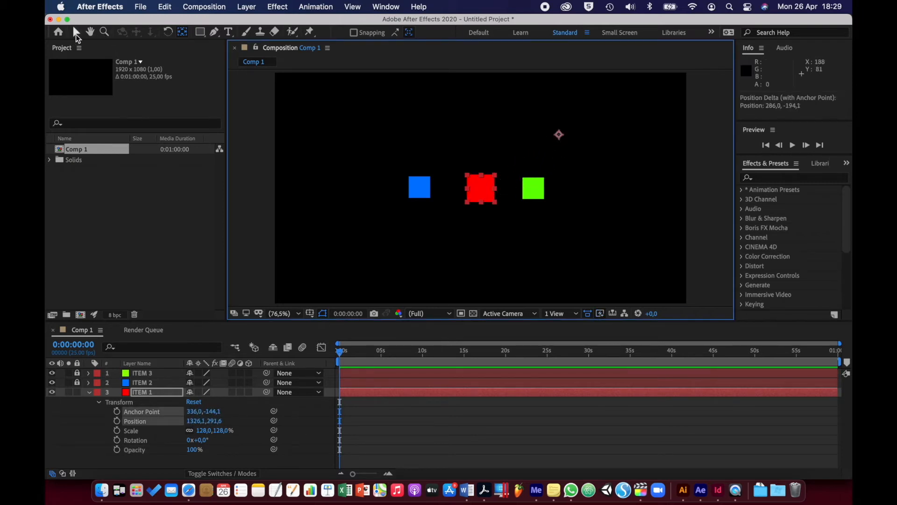
left_click(75, 34)
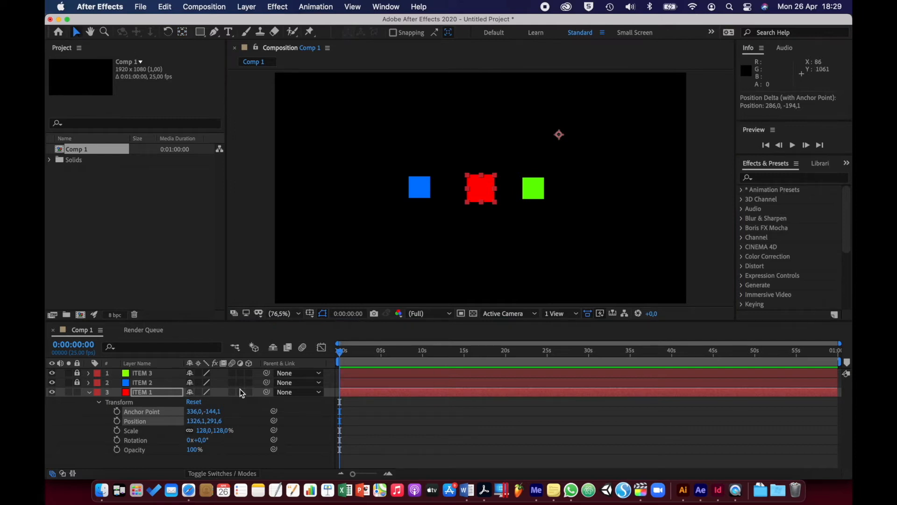
left_click_drag(201, 440, 187, 426)
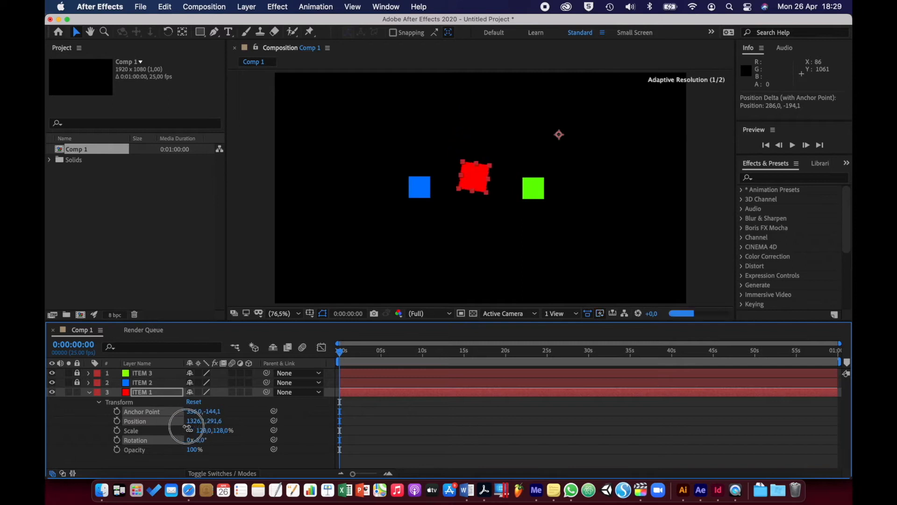
key("super+z")
key("super+z")
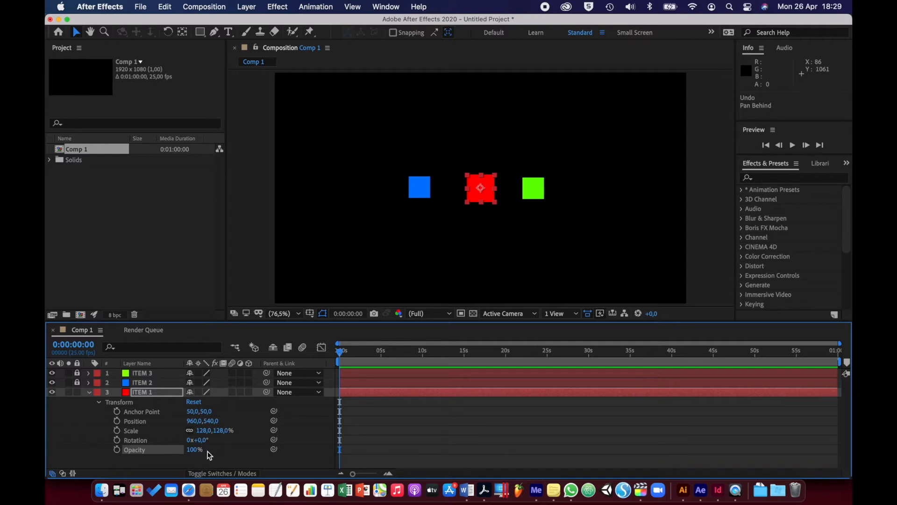
Collapse ITEM 1's properties and show its opacity, rotation, anchor point, position and scale individually, one after another.
left_click(99, 406)
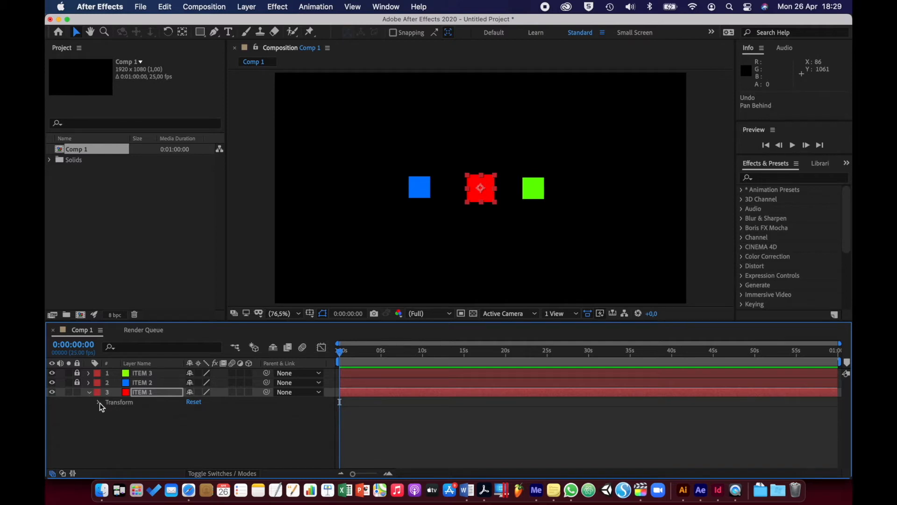
left_click(88, 393)
left_click(155, 393)
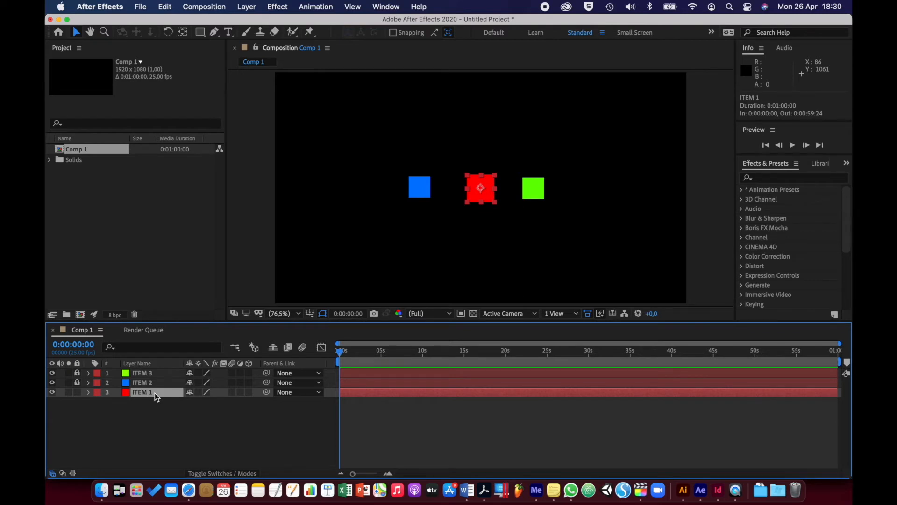
key("t")
key("r")
key("a")
key("p")
key("s")
Show ITEM 1's position and scale properties together, and hide both of them again.
key("p")
key("shift+s")
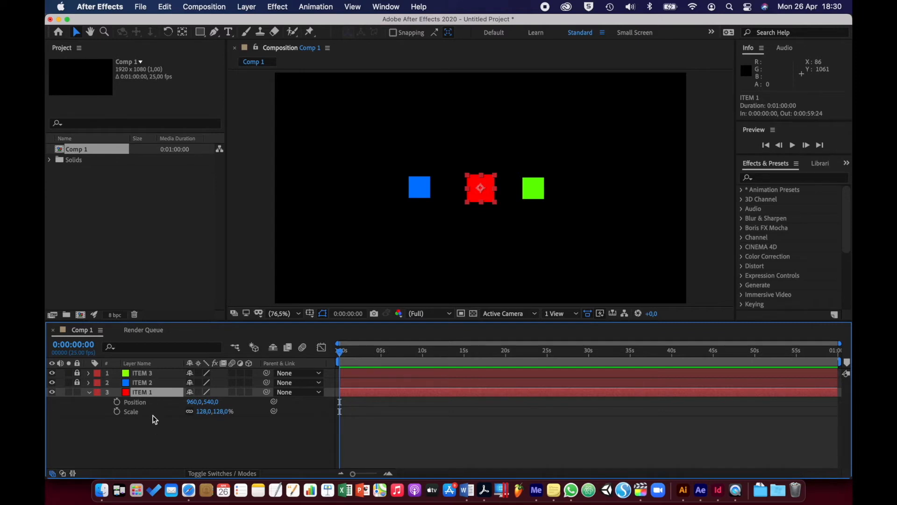
key("shift+s")
key("shift+p")
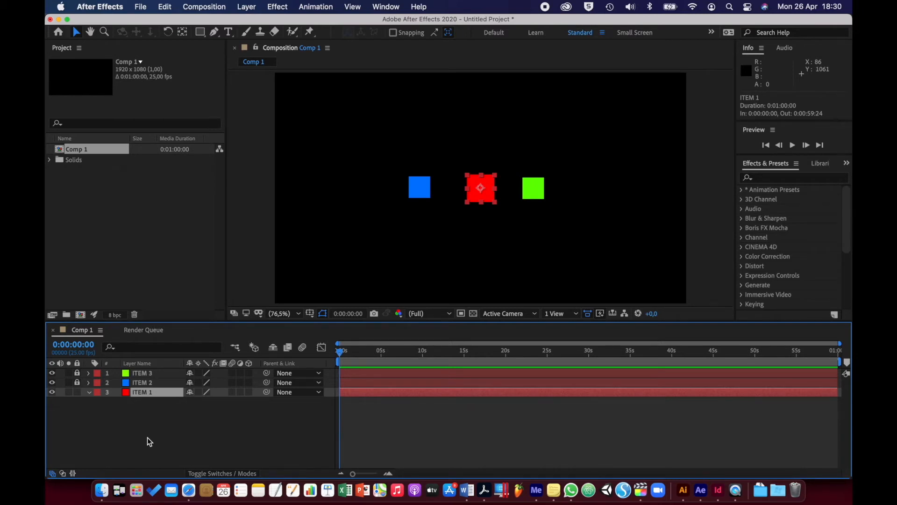
Expand ITEM 1 to view its full Transform group, and collapse the layer again.
left_click(91, 395)
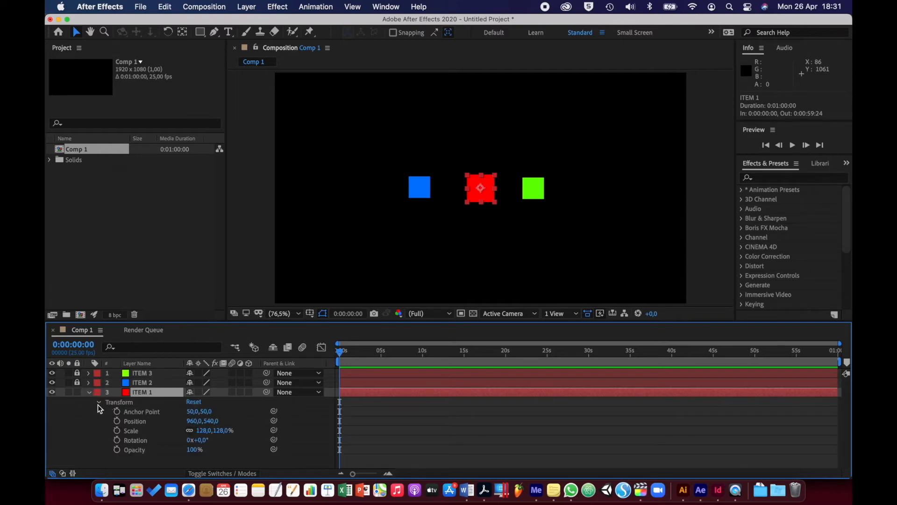
left_click(99, 403)
left_click(99, 402)
left_click(99, 403)
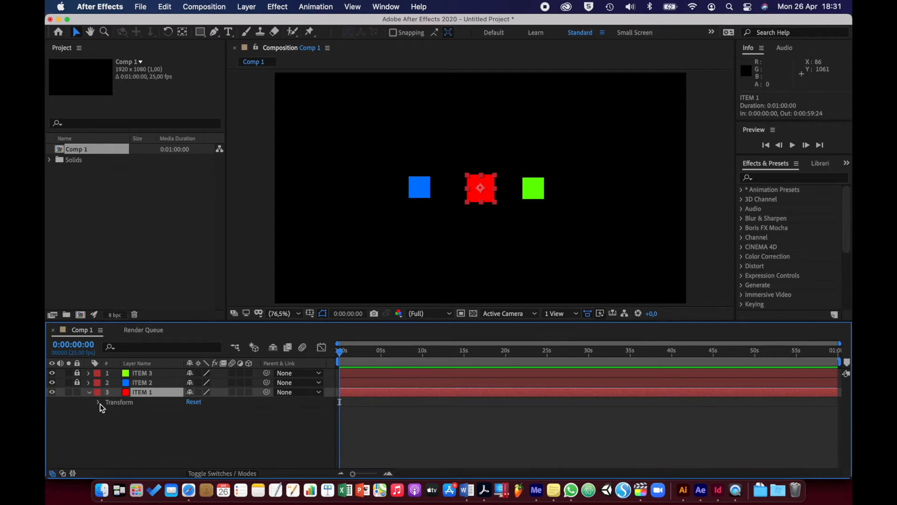
left_click(89, 394)
Unlock the ITEM 3 and ITEM 2 layers.
left_click(163, 382)
left_click(77, 373)
left_click(77, 383)
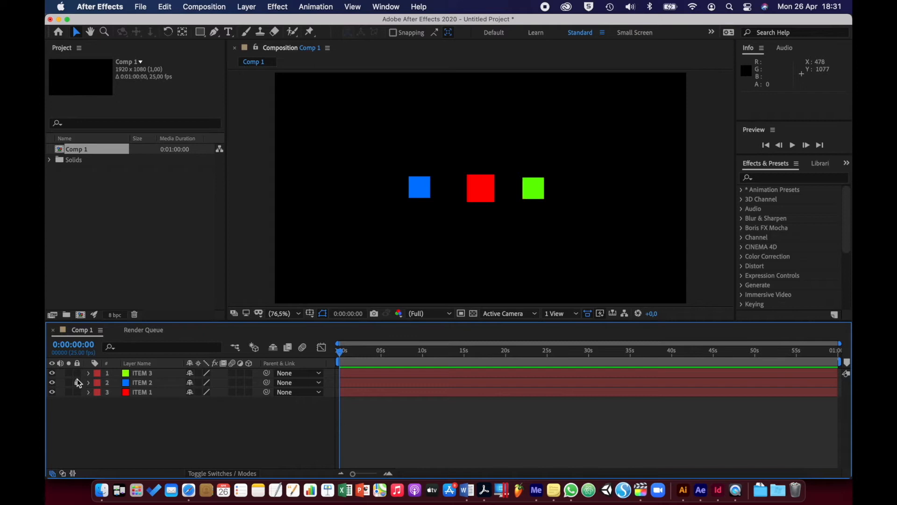
Select ITEM 2 and compare the timeline's switches and modes columns, ending on the switches view.
left_click(160, 384)
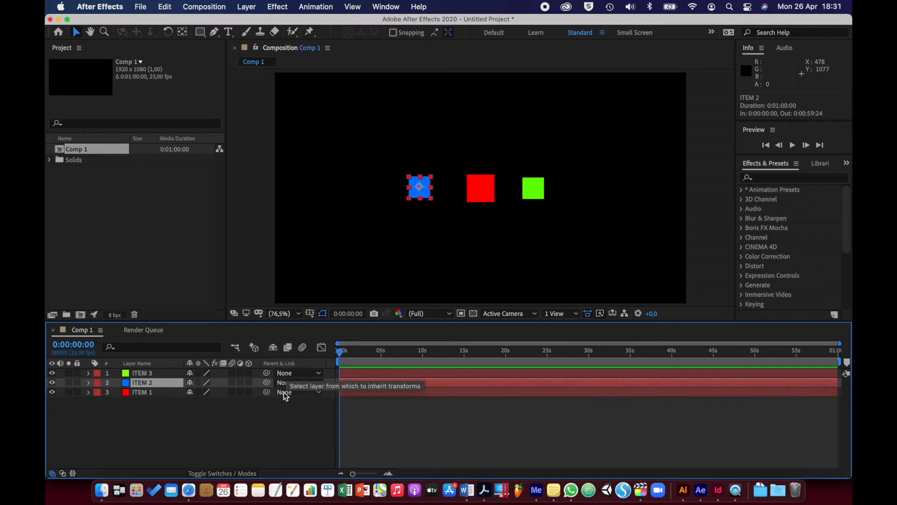
left_click(217, 474)
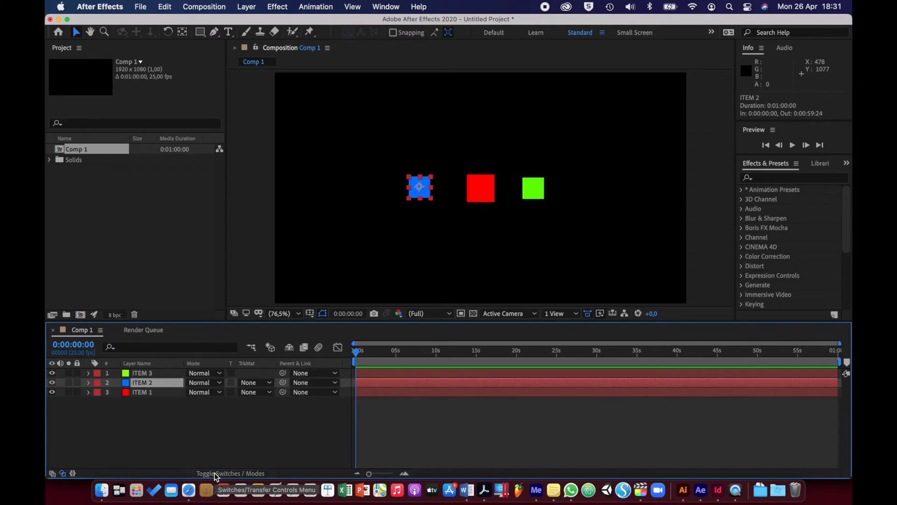
left_click(215, 473)
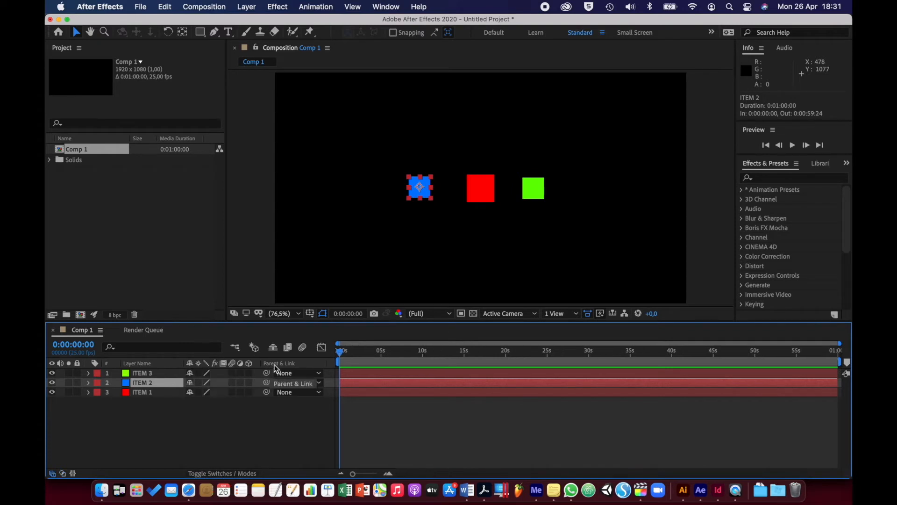
left_click(213, 474)
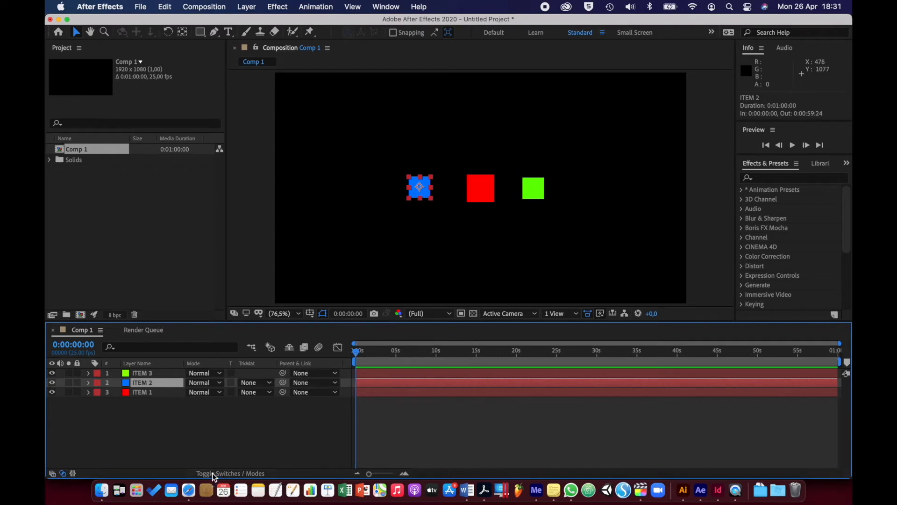
left_click(223, 473)
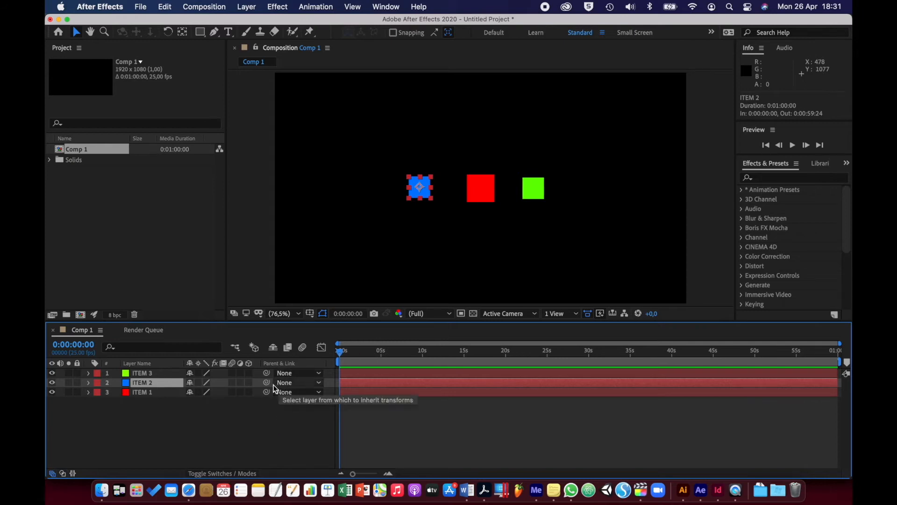
Parent the ITEM 2 layer to ITEM 1.
left_click(319, 385)
left_click(240, 428)
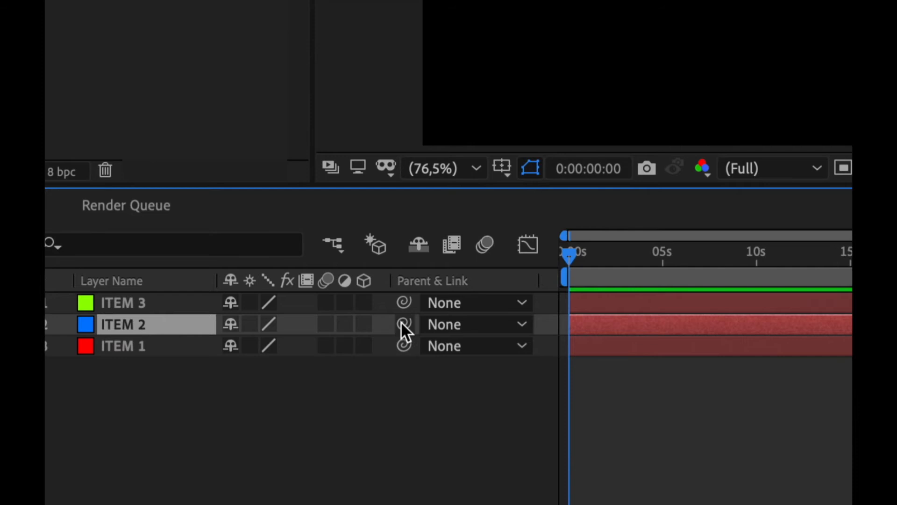
left_click_drag(402, 322, 147, 345)
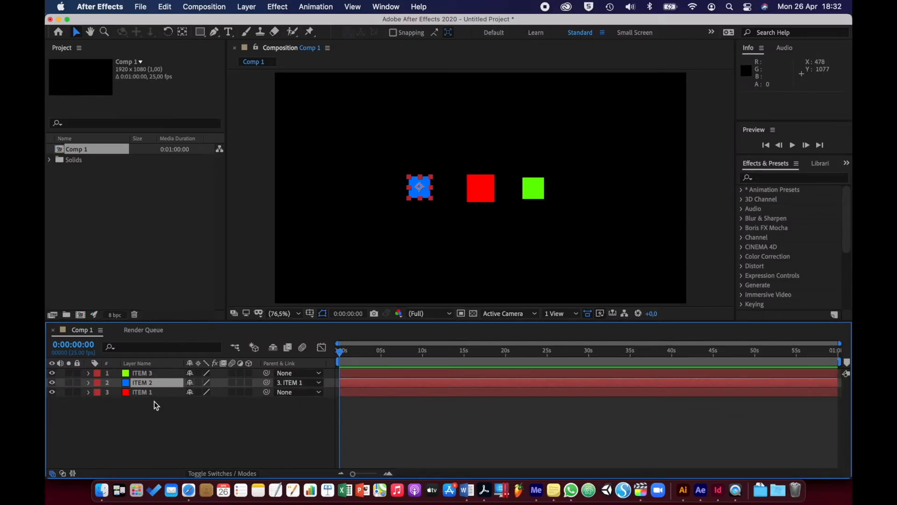
Try out different rotation values on ITEM 1 to test its parent link with ITEM 2, and undo the rotation.
left_click(149, 395)
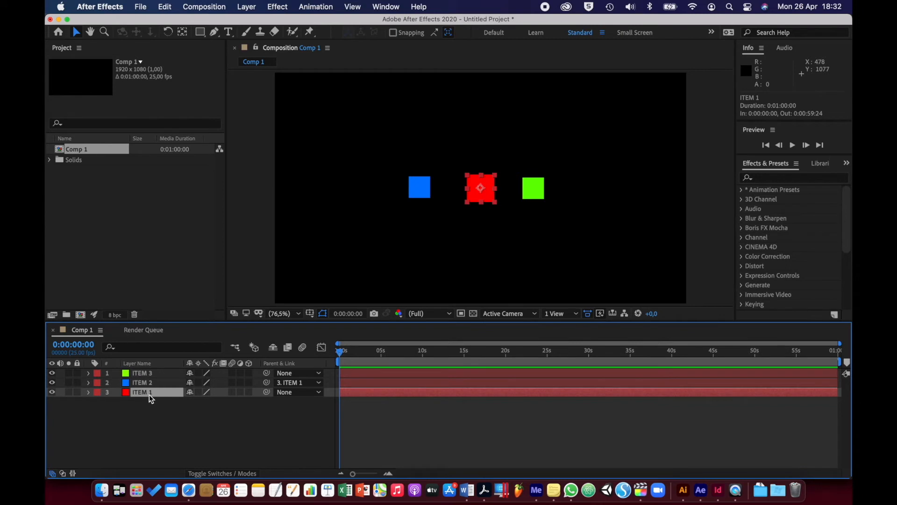
key("r")
left_click_drag(214, 401, 252, 404)
left_click_drag(235, 404, 215, 416)
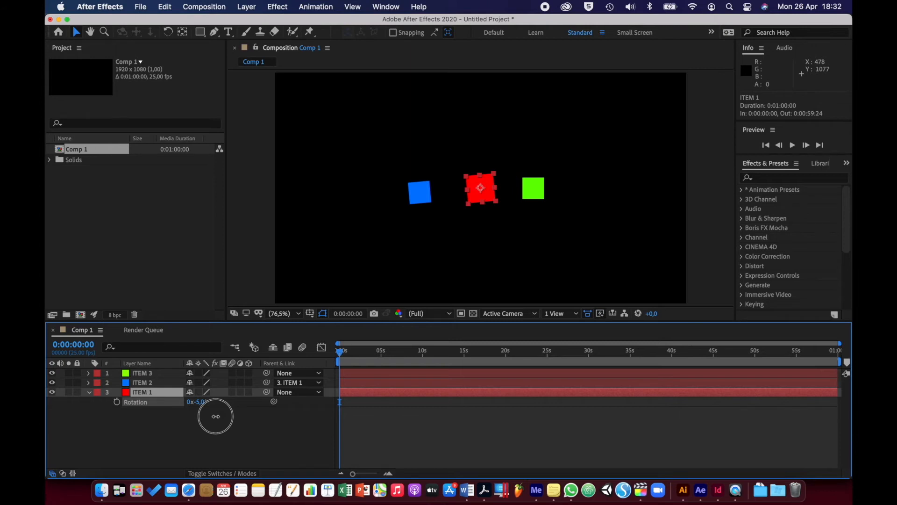
left_click_drag(215, 416, 206, 416)
key("super+z")
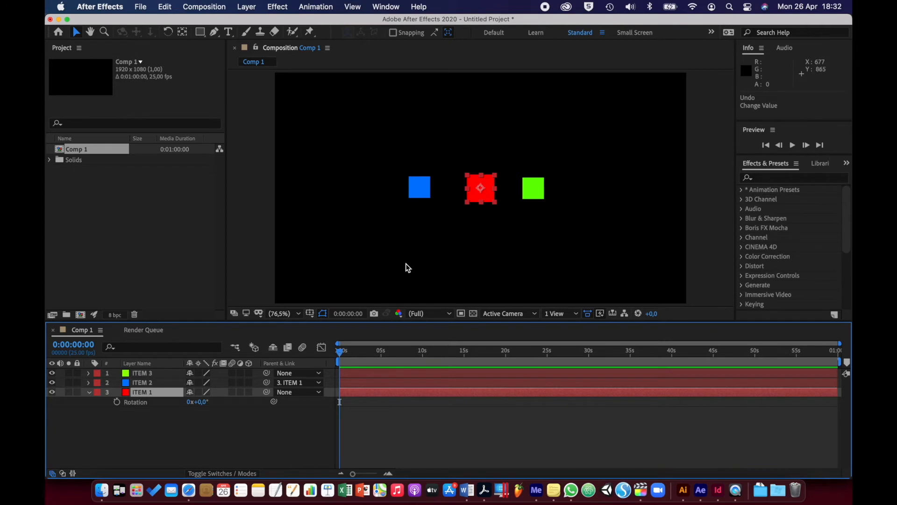
Parent the ITEM 3 layer to ITEM 2, and set ITEM 1's rotation to 15°.
left_click(158, 374)
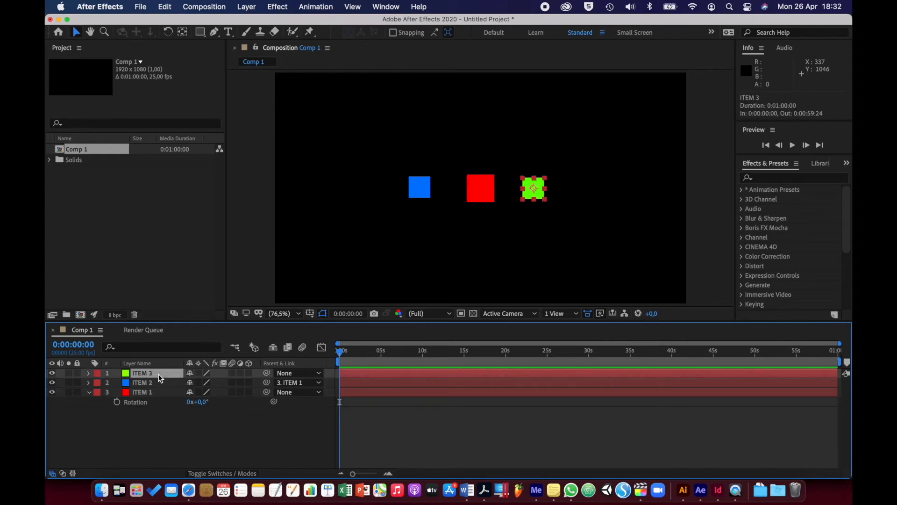
left_click_drag(267, 372, 167, 385)
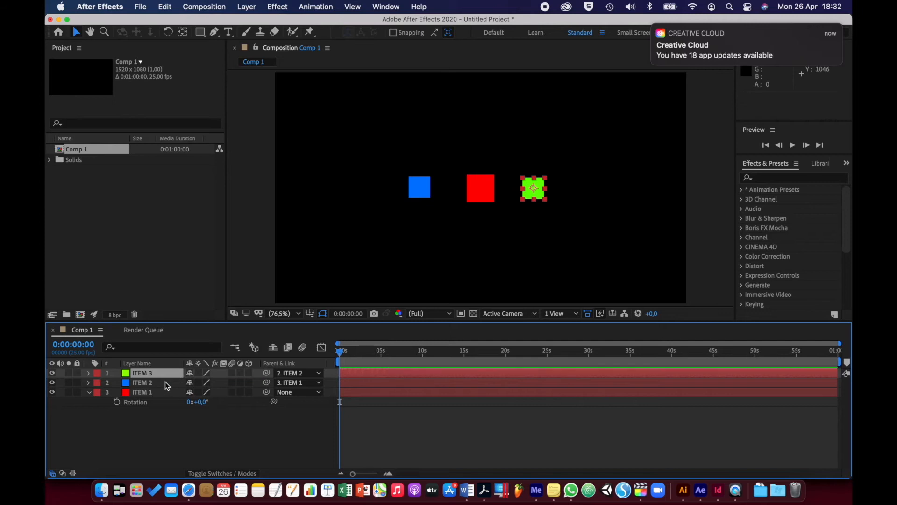
left_click(165, 392)
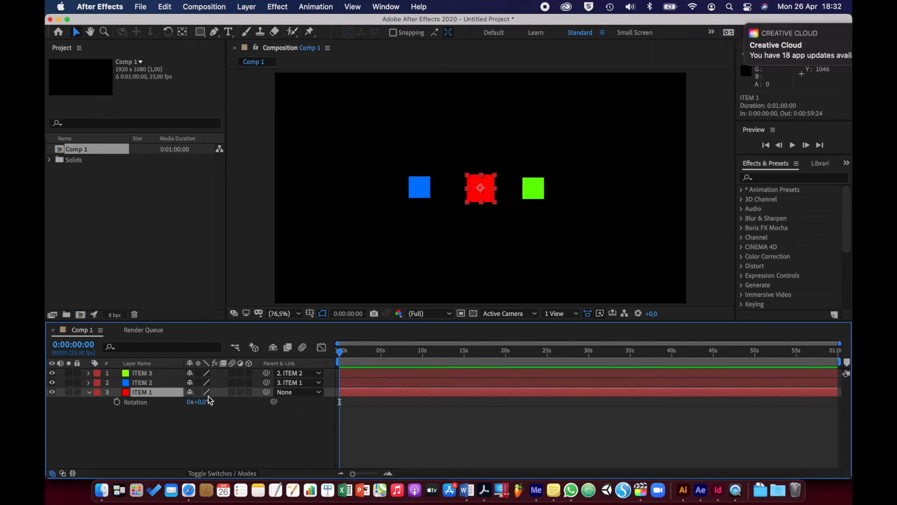
left_click_drag(202, 404, 237, 429)
left_click(236, 430)
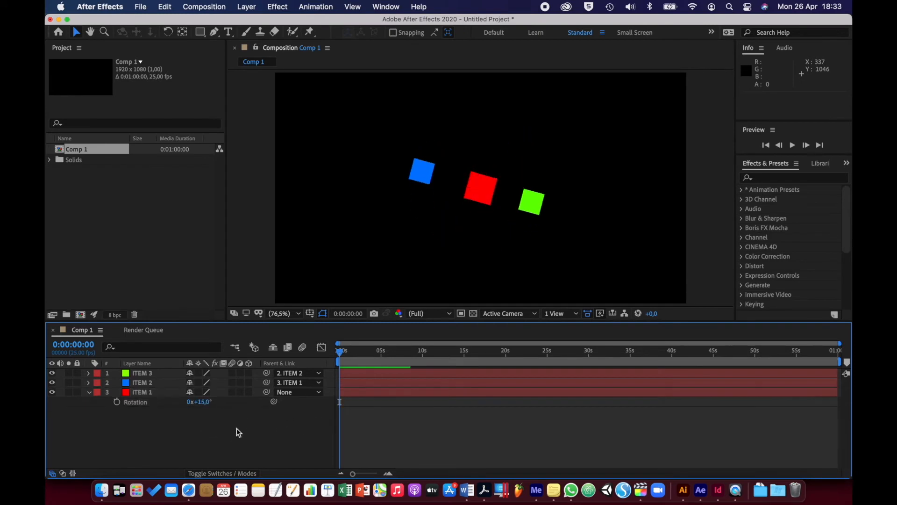
Show ITEM 2's rotation property and set it to 96°.
left_click(161, 384)
key("r")
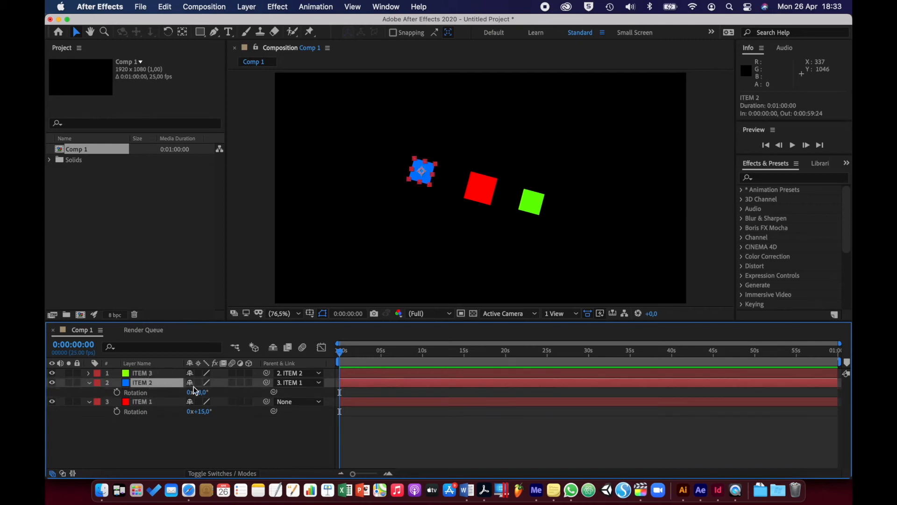
mouse_move(202, 391)
left_mouse_down()
mouse_move(266, 391)
mouse_move(212, 390)
mouse_move(136, 411)
mouse_move(240, 392)
mouse_move(207, 403)
left_mouse_up()
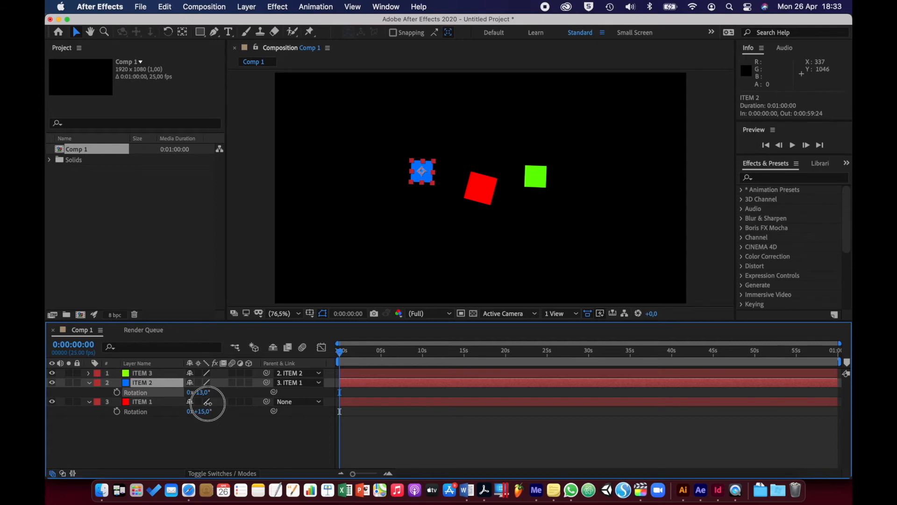
left_click_drag(207, 403, 256, 393)
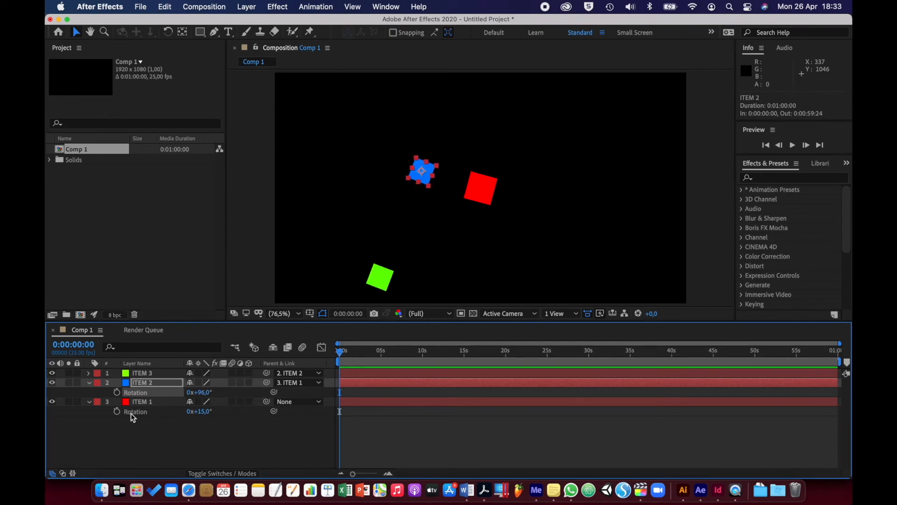
Select the three linked layers in turn to review the parent chain, and collapse the properties of ITEM 2 and ITEM 1.
left_click(142, 403)
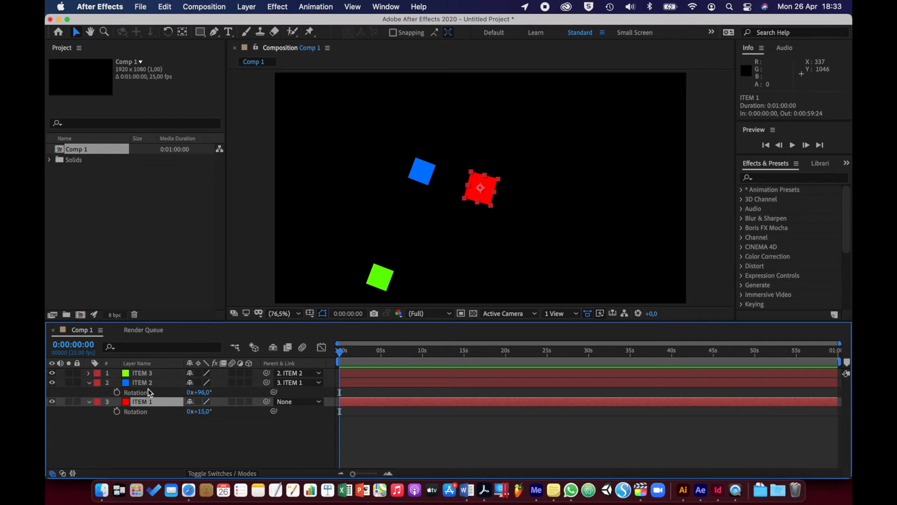
left_click(150, 384)
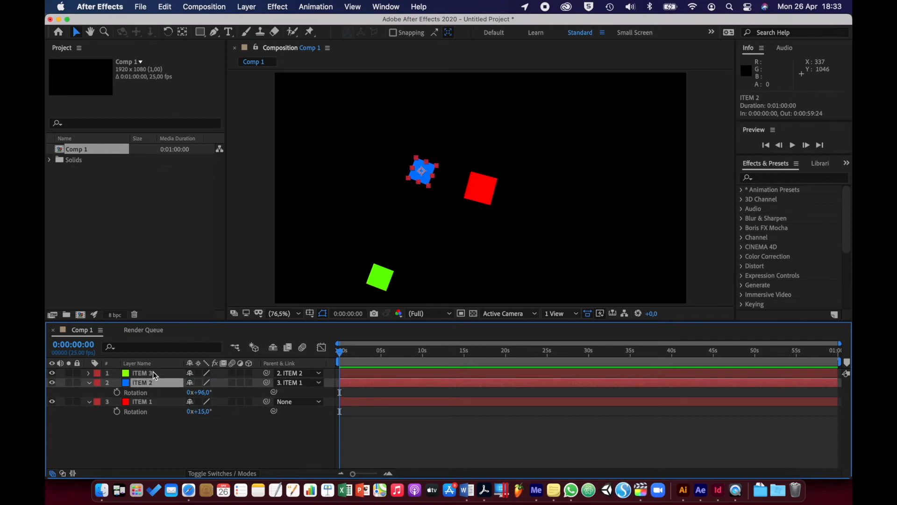
left_click(155, 374)
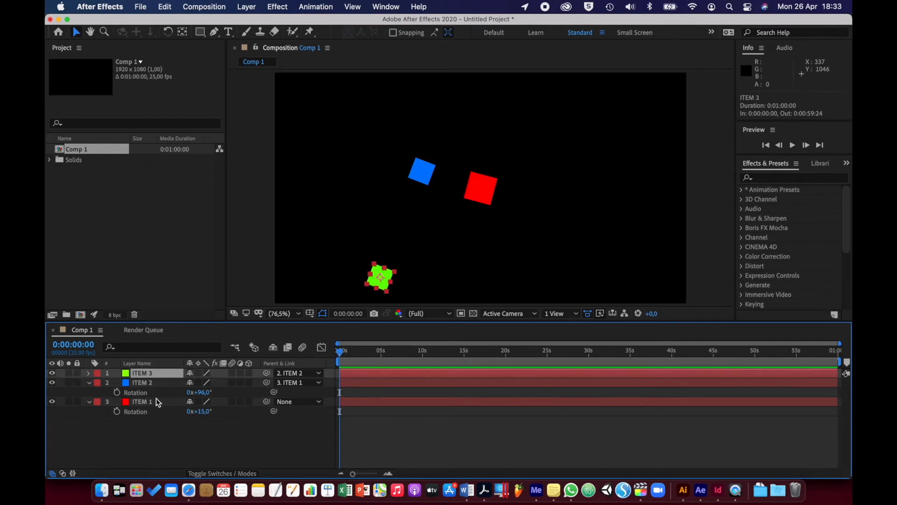
left_click(156, 398)
left_click(158, 385)
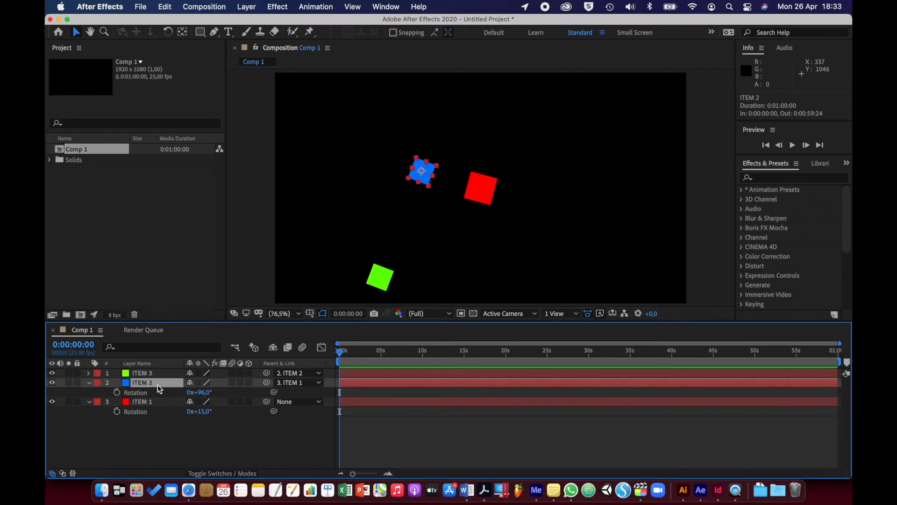
left_click(88, 383)
left_click(89, 393)
left_click(156, 412)
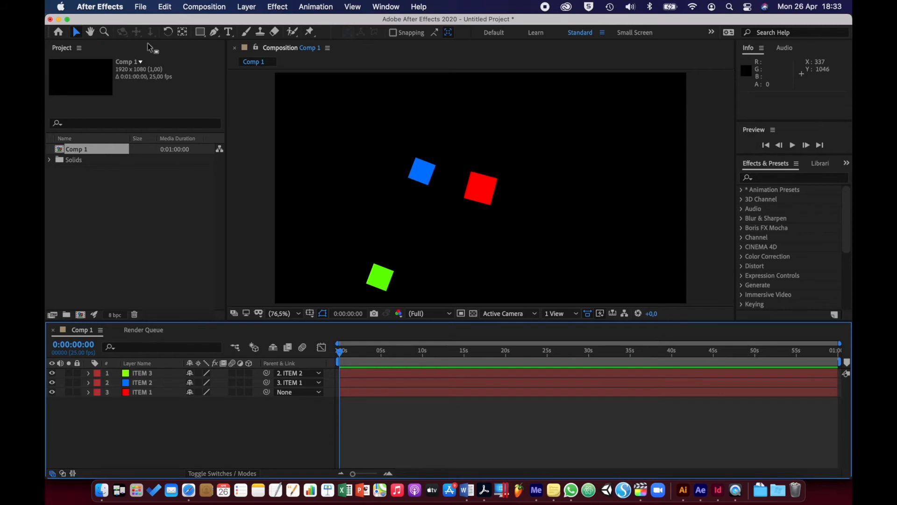
Open the Solar System (converted).aep project from the Solar System folder inside Activity 4.1.1 - Files.
left_click(141, 7)
left_click(150, 29)
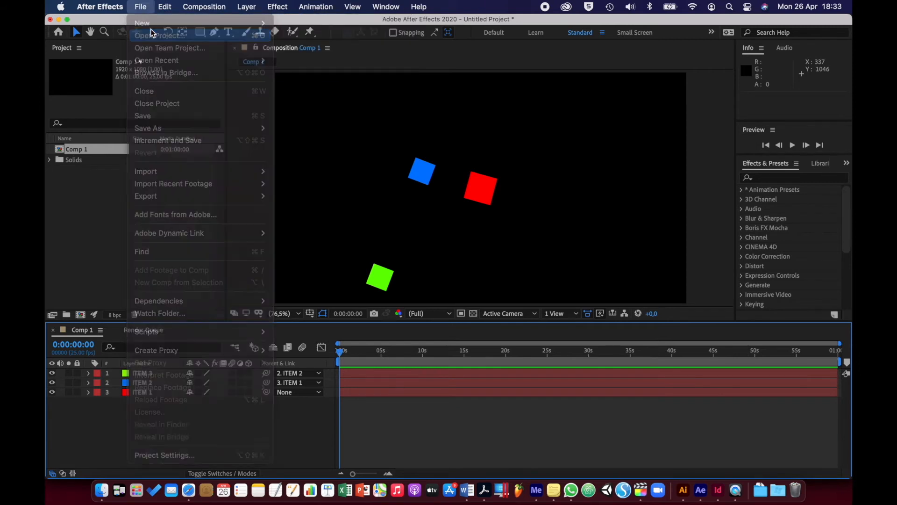
left_click(404, 268)
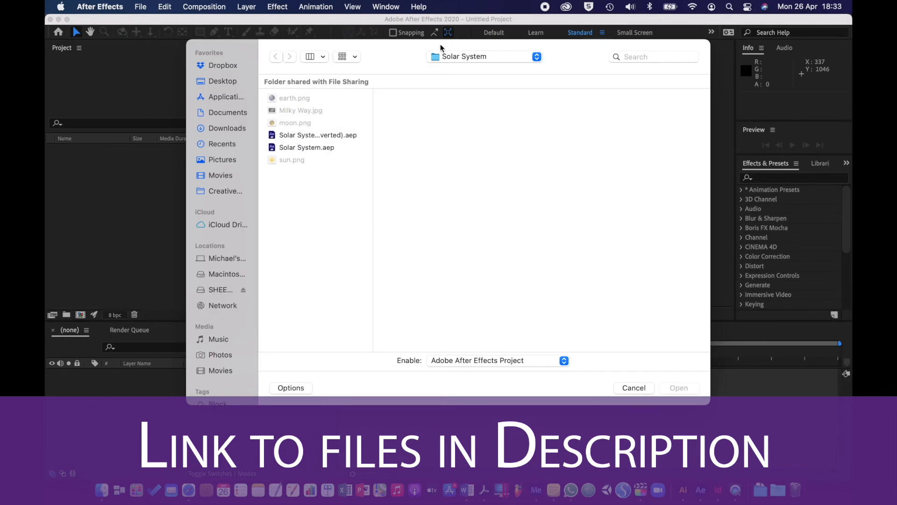
left_click(467, 57)
left_click(470, 70)
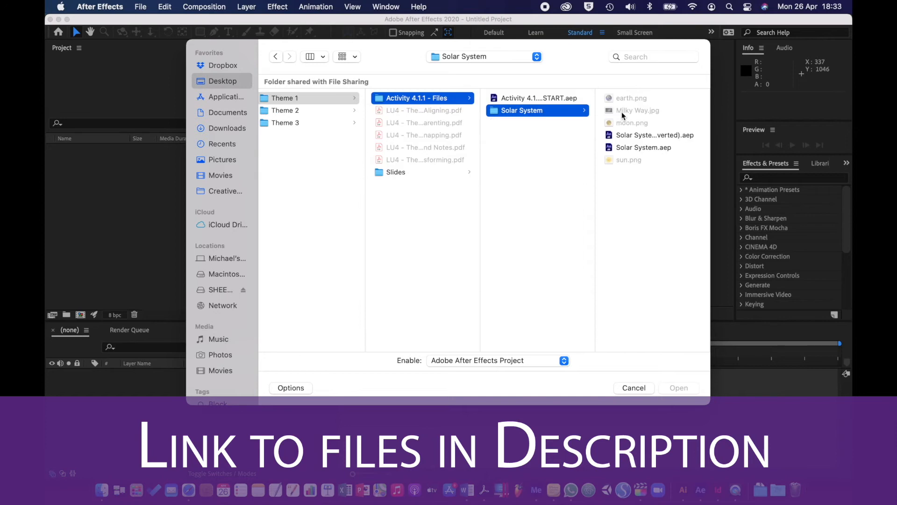
left_click(611, 136)
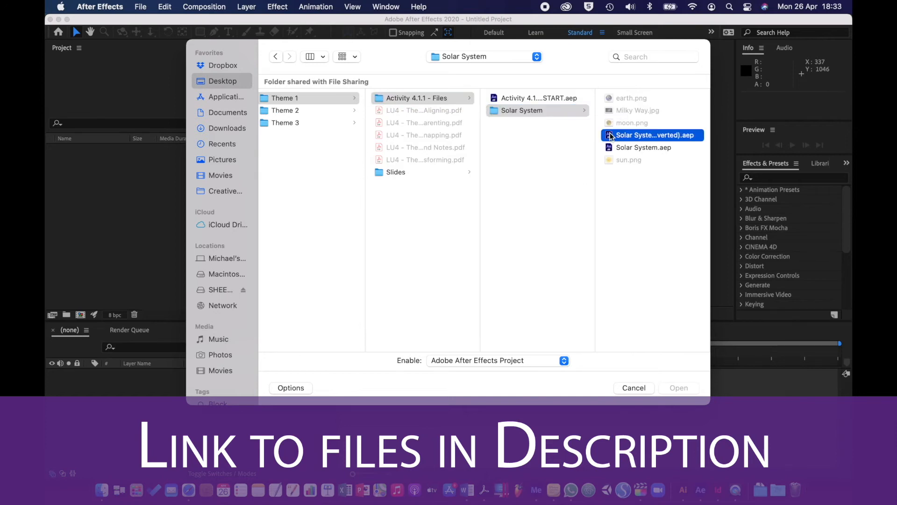
double_click(611, 136)
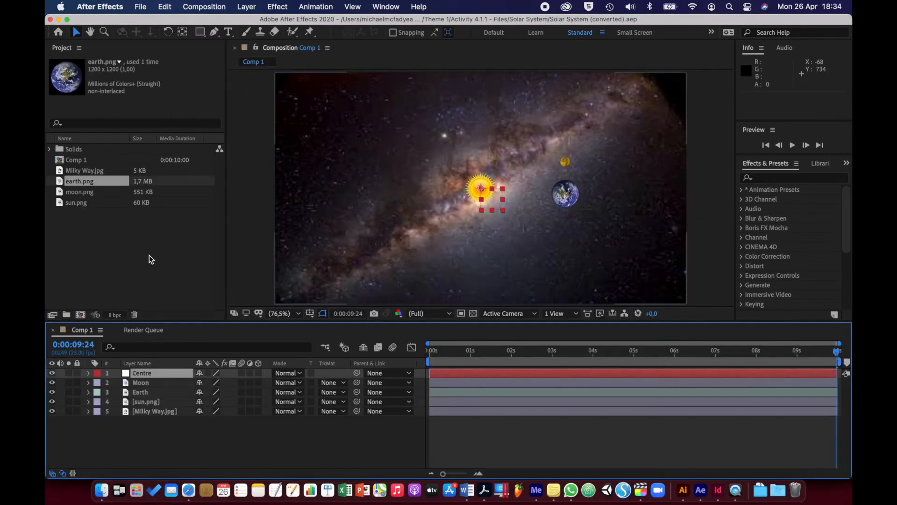
Lock the Milky Way.jpg and sun.png layers in the Comp 1 timeline.
left_click(141, 295)
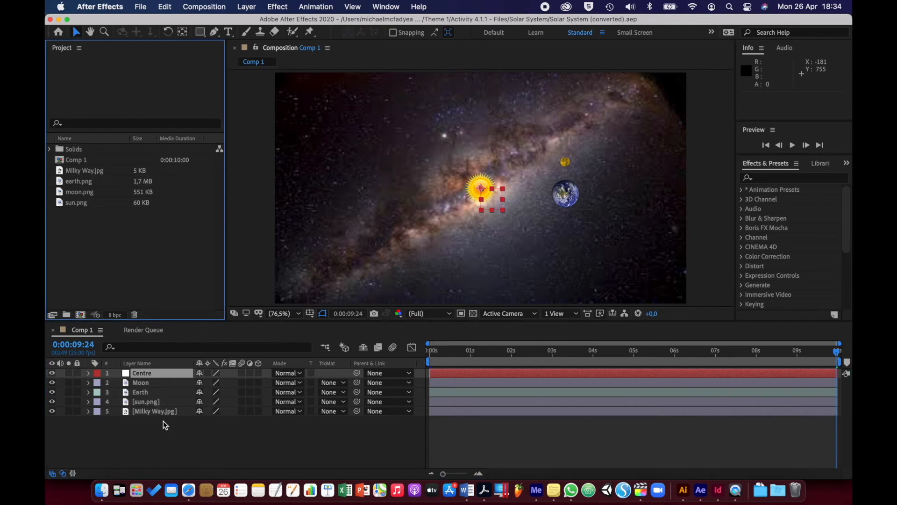
left_click(147, 413)
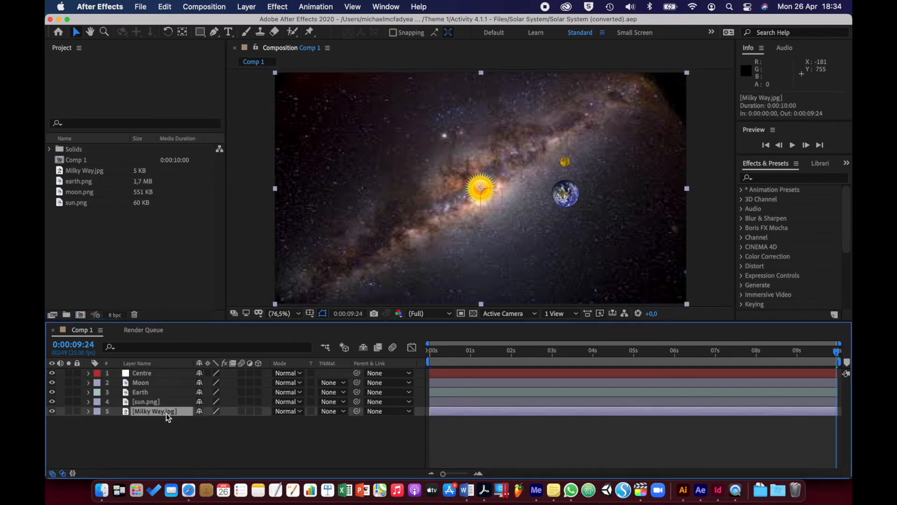
left_click(77, 411)
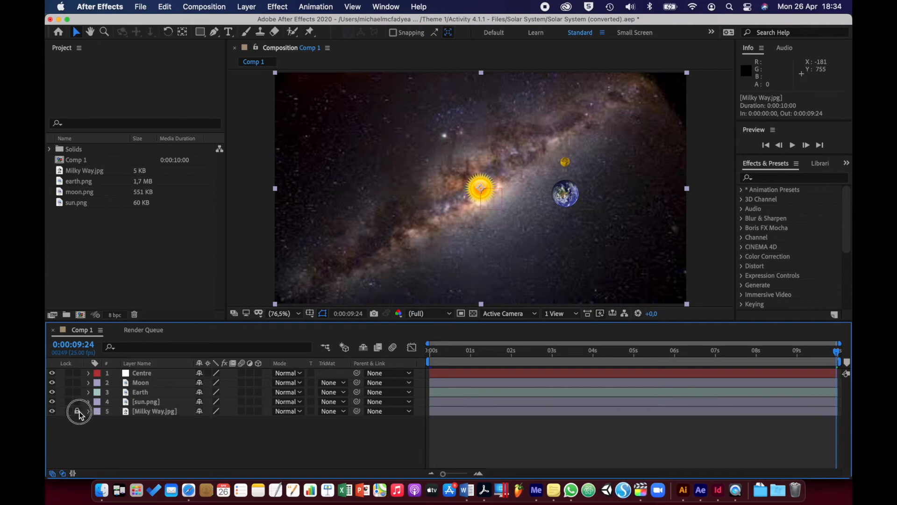
left_click(141, 401)
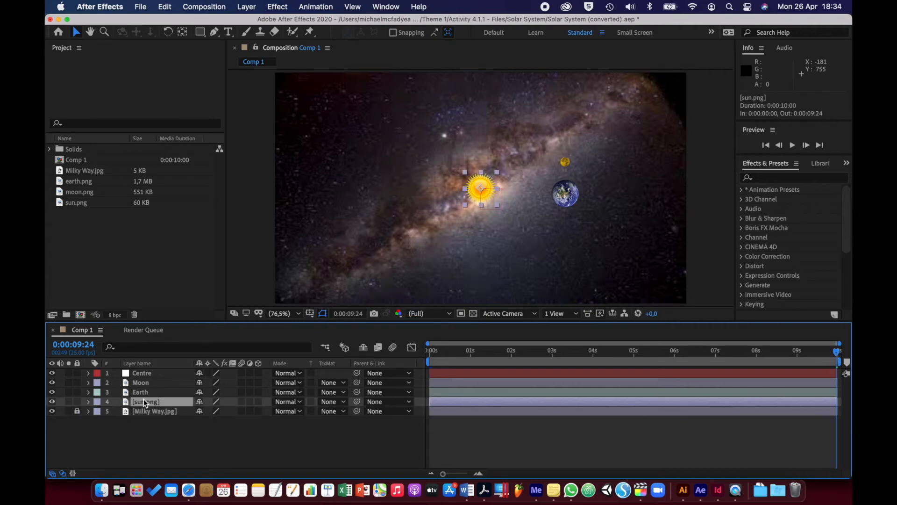
left_click(77, 401)
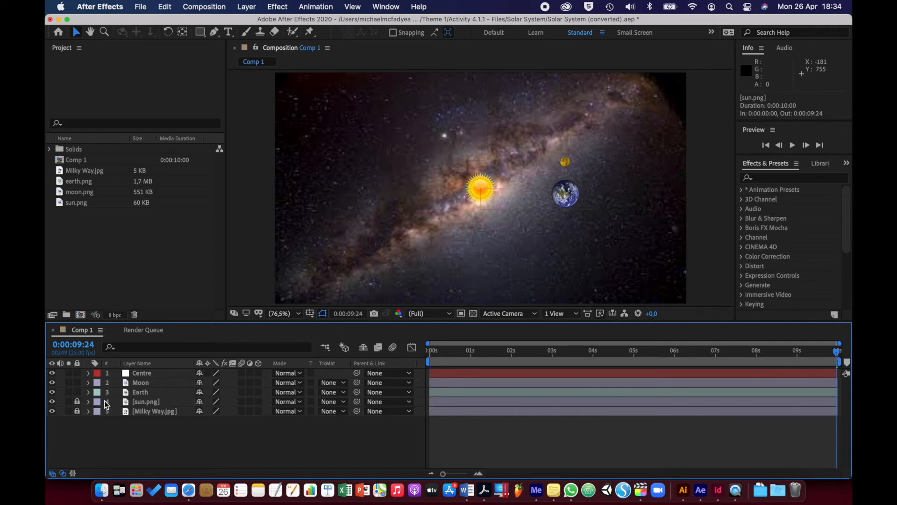
Select the Earth, Moon and Centre layers in turn to identify each one in the composition.
left_click(155, 391)
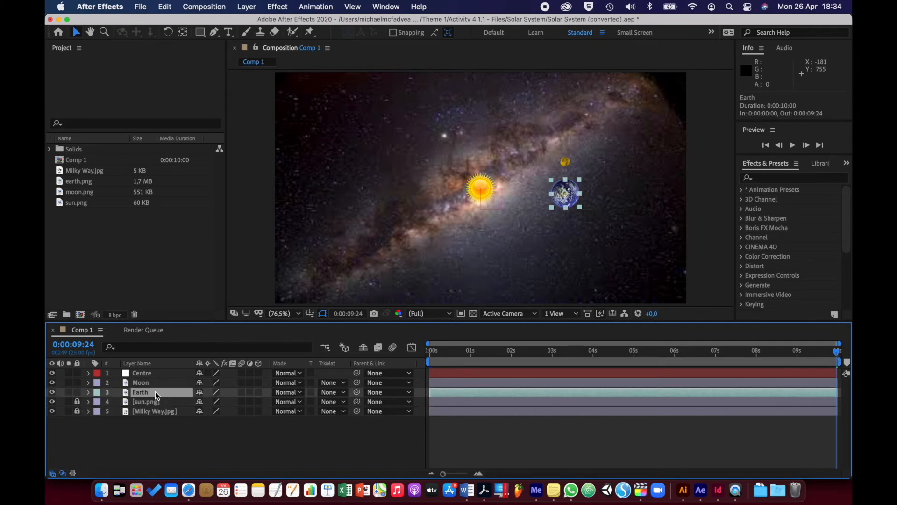
left_click(156, 384)
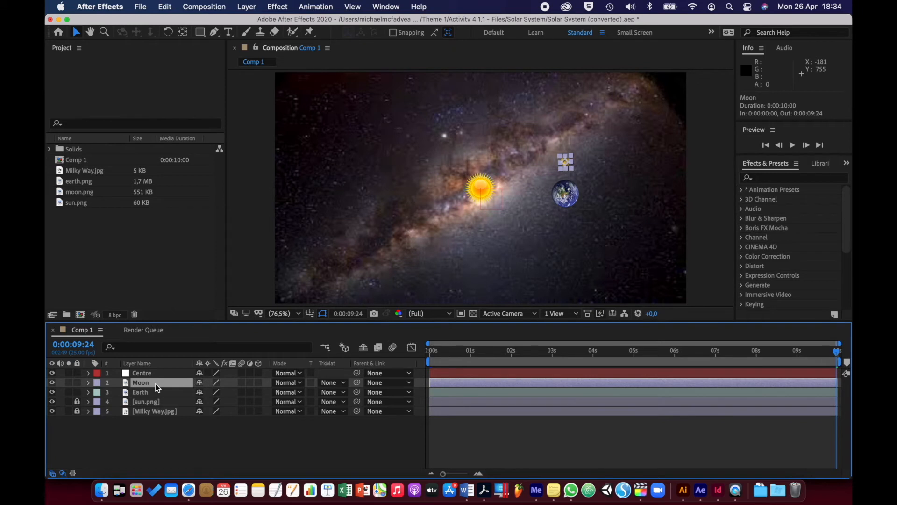
left_click(159, 373)
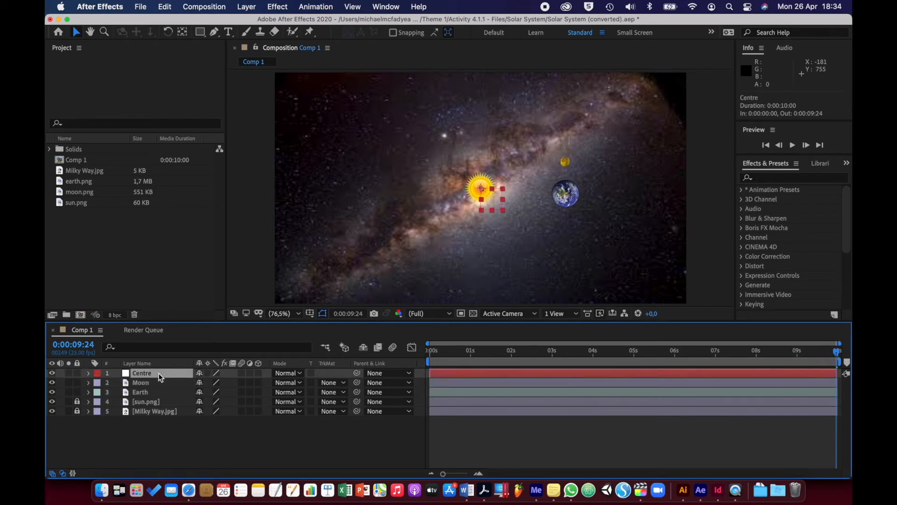
right_click(183, 439)
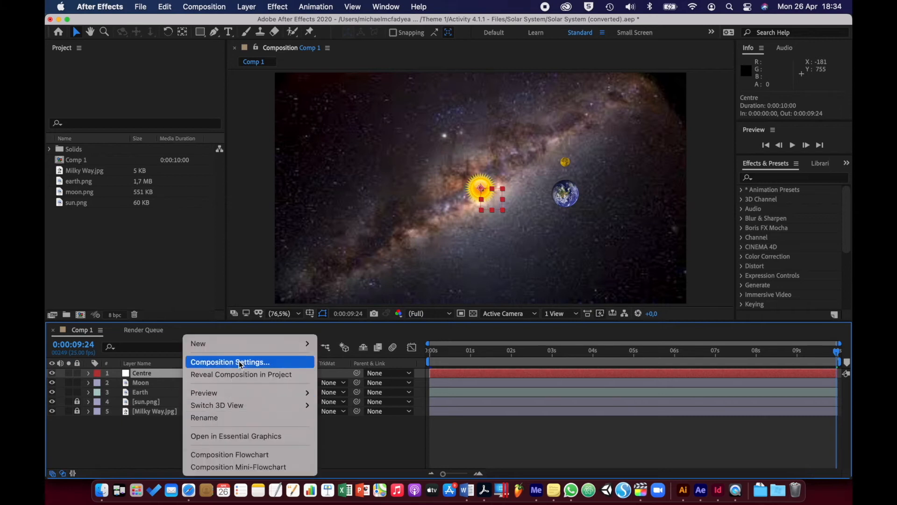
mouse_move(245, 346)
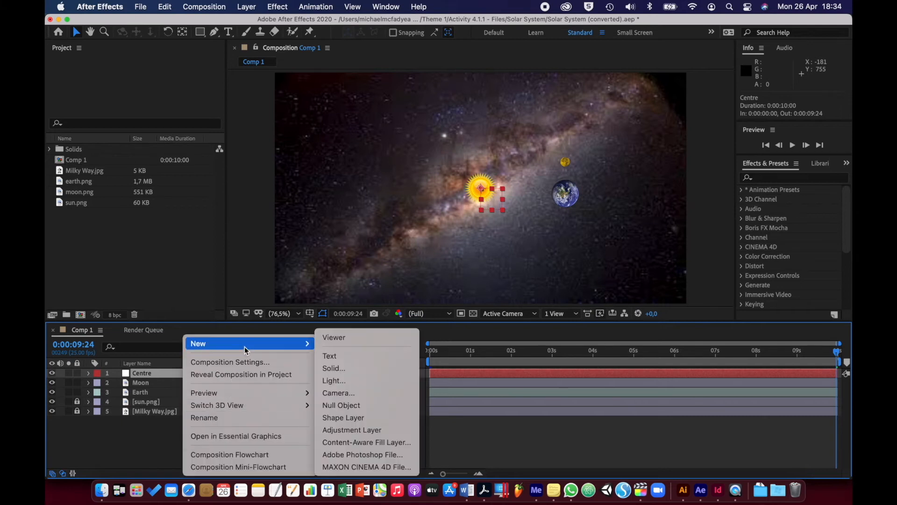
left_click(138, 430)
left_click(246, 7)
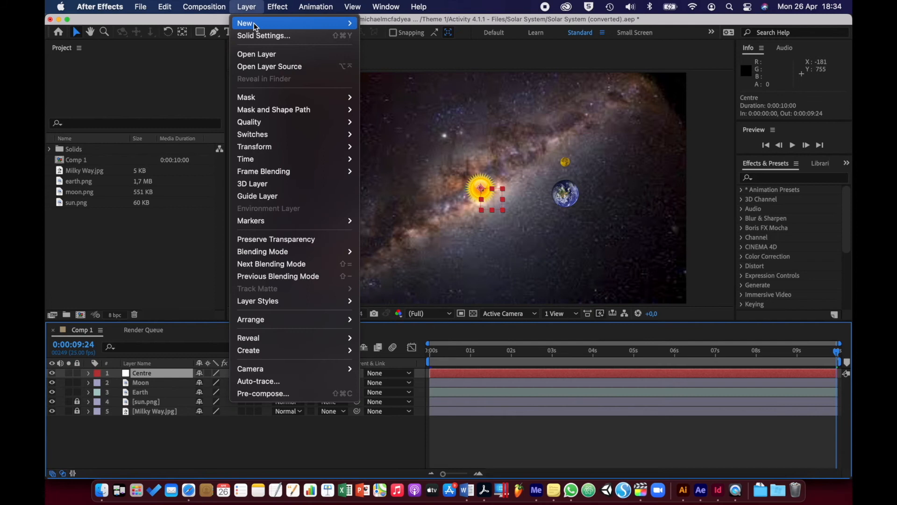
mouse_move(281, 23)
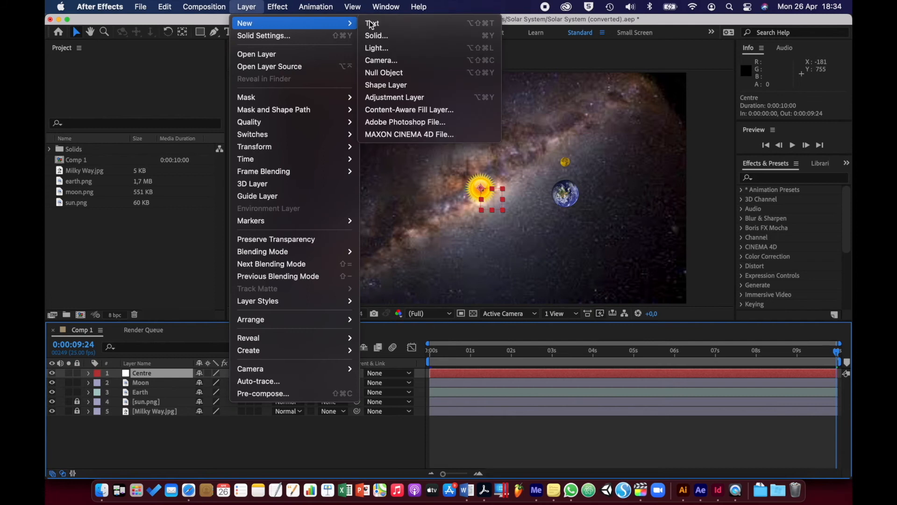
left_click(168, 455)
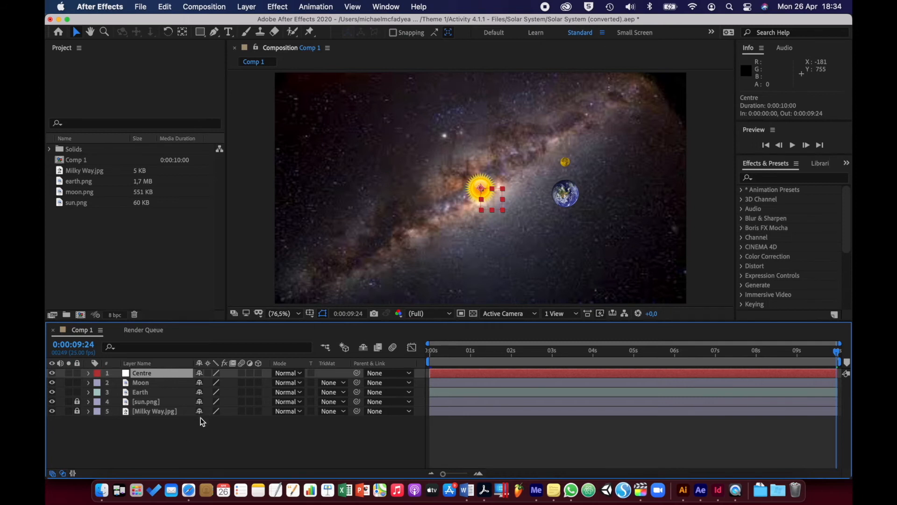
Scrub through the timeline to preview the unlinked layers, return to 0:00:00:00, and select Moon and Earth in turn.
left_click_drag(450, 351, 422, 358)
left_click(324, 456)
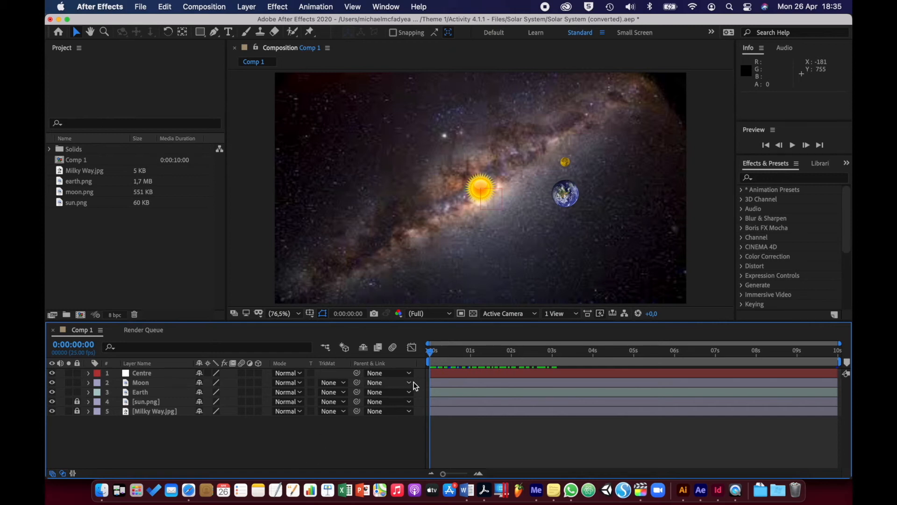
left_click(145, 384)
left_click(149, 393)
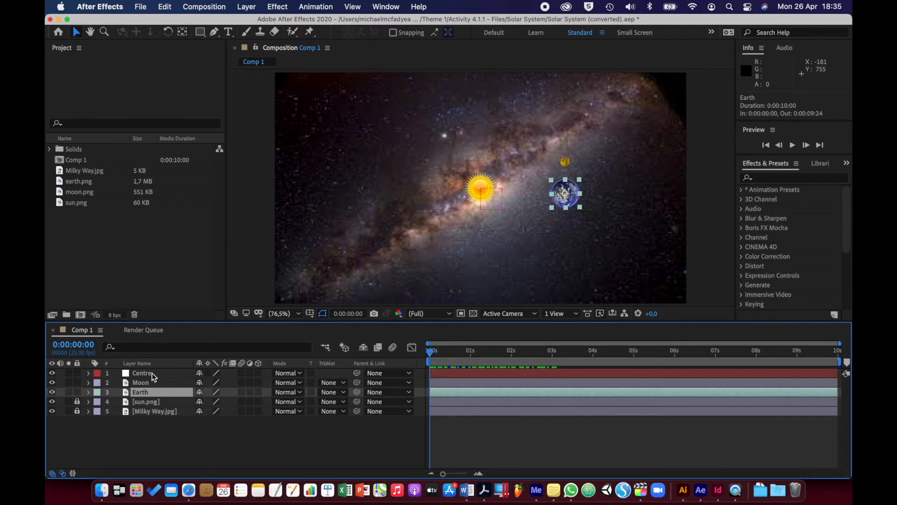
Show the Centre layer's rotation, examine its first and last keyframes, return to 0:00:00:00, and collapse the layer's properties.
left_click(152, 373)
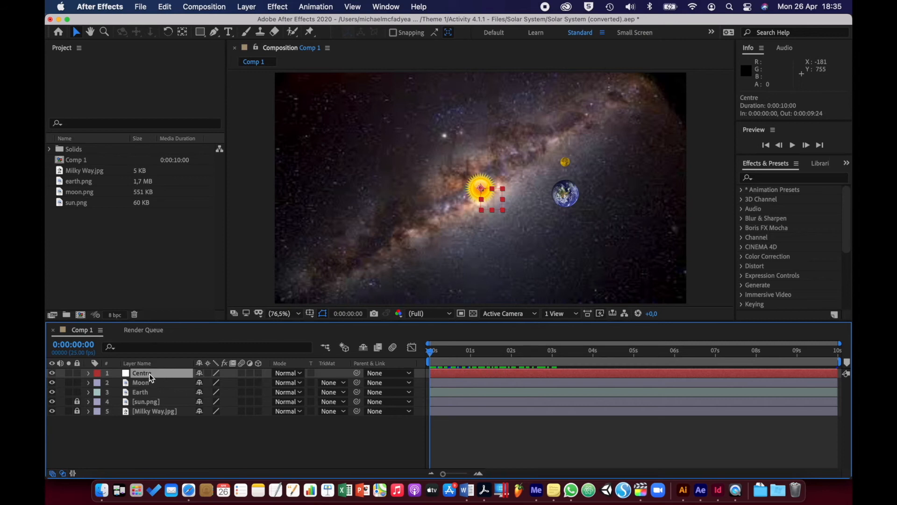
key("r")
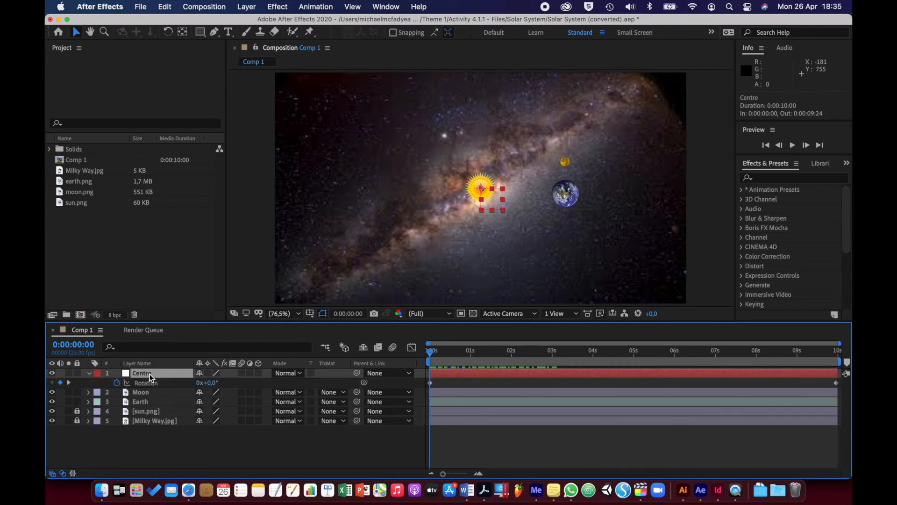
left_click(431, 382)
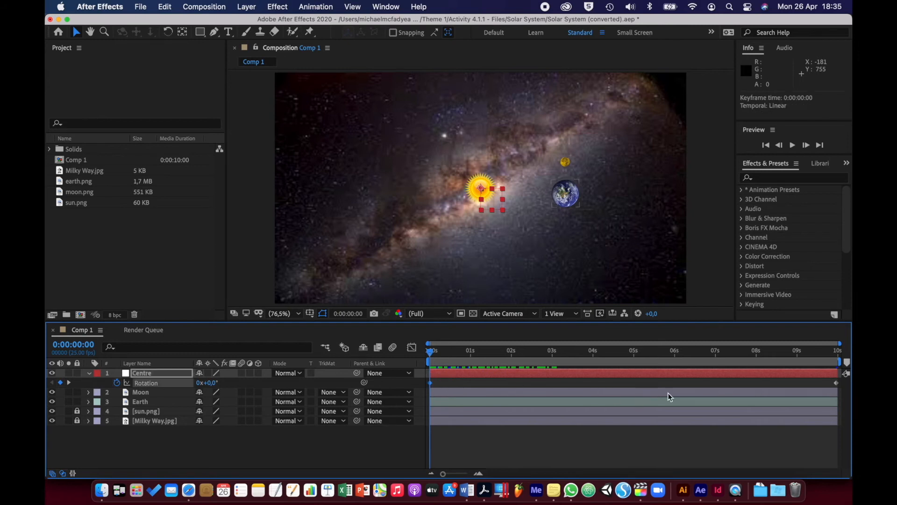
left_click(838, 383)
mouse_move(431, 351)
left_mouse_down()
mouse_move(439, 354)
mouse_move(429, 351)
left_mouse_up()
left_click_drag(434, 354, 848, 363)
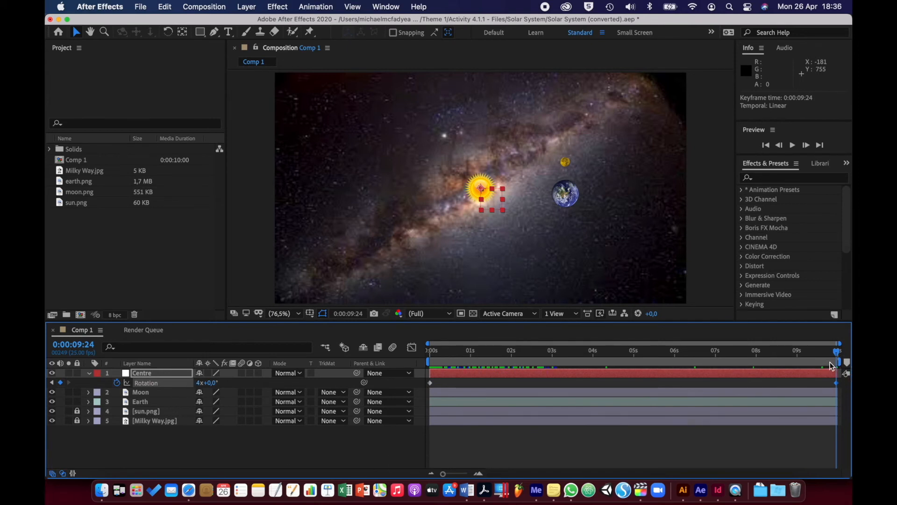
left_click_drag(837, 353, 421, 375)
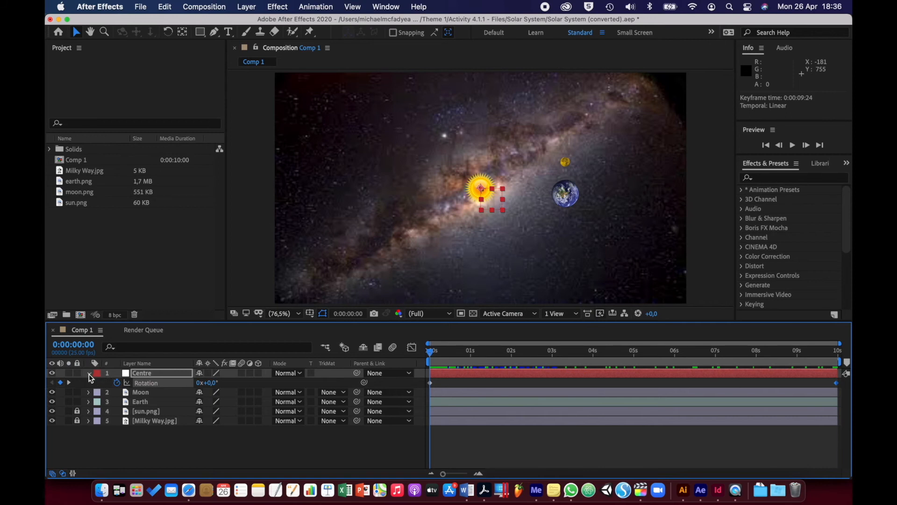
left_click(89, 374)
Parent the Earth layer to Centre, and scrub the timeline to preview the orbit, ending at 0:00:00:00.
left_click(154, 393)
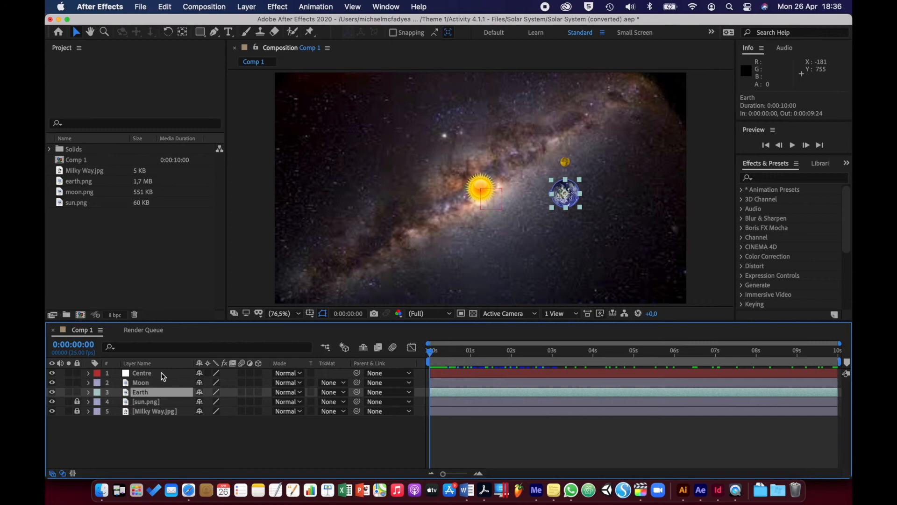
left_click_drag(357, 392, 164, 376)
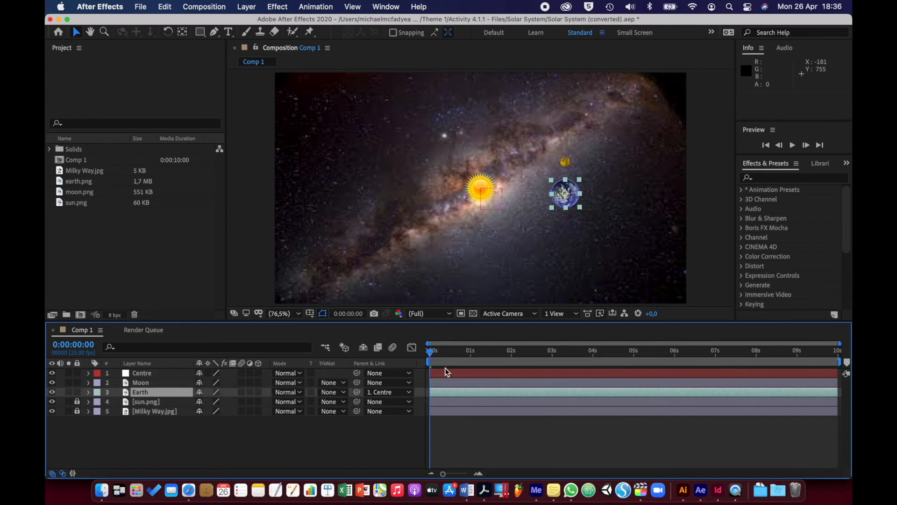
mouse_move(432, 354)
left_mouse_down()
mouse_move(563, 362)
mouse_move(439, 361)
mouse_move(527, 358)
mouse_move(453, 356)
mouse_move(553, 347)
mouse_move(545, 344)
mouse_move(426, 351)
mouse_move(425, 360)
left_mouse_up()
Show the Earth layer's rotation, compare its values at the composition's start and end, and collapse the layer's properties.
left_click(172, 392)
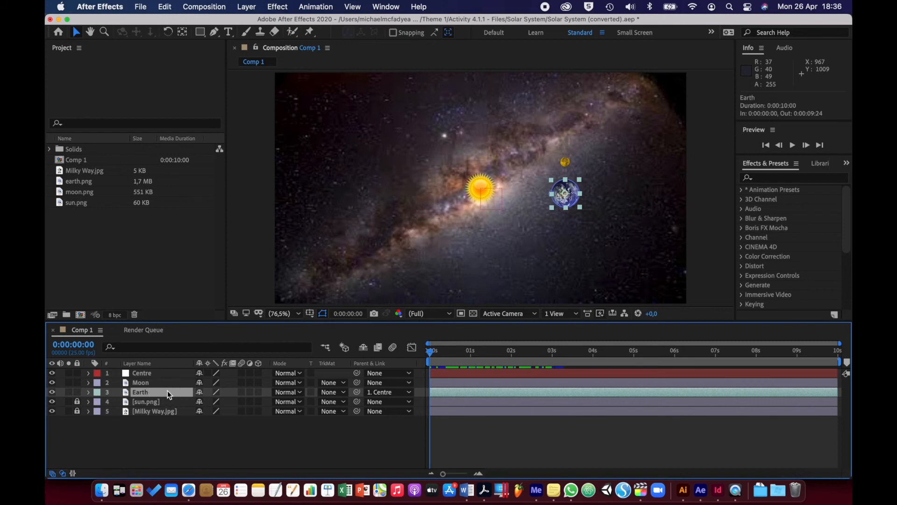
key("r")
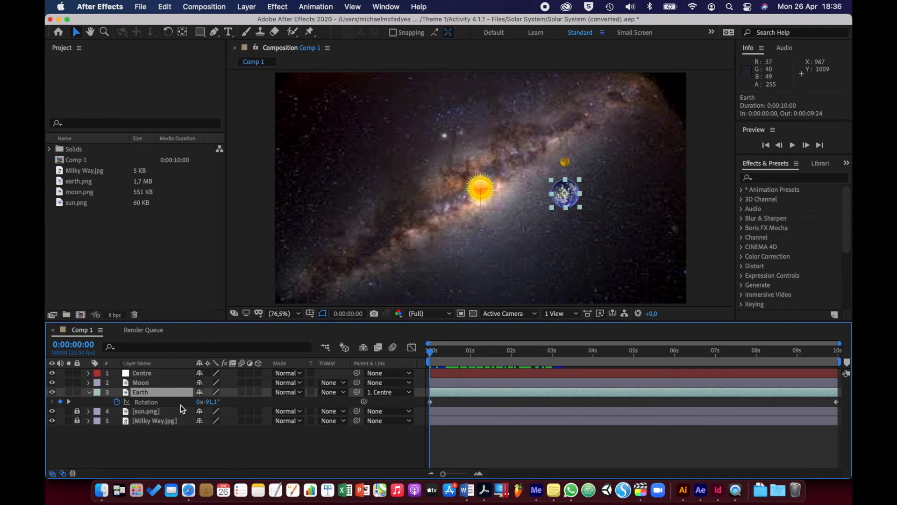
left_click_drag(434, 353, 849, 360)
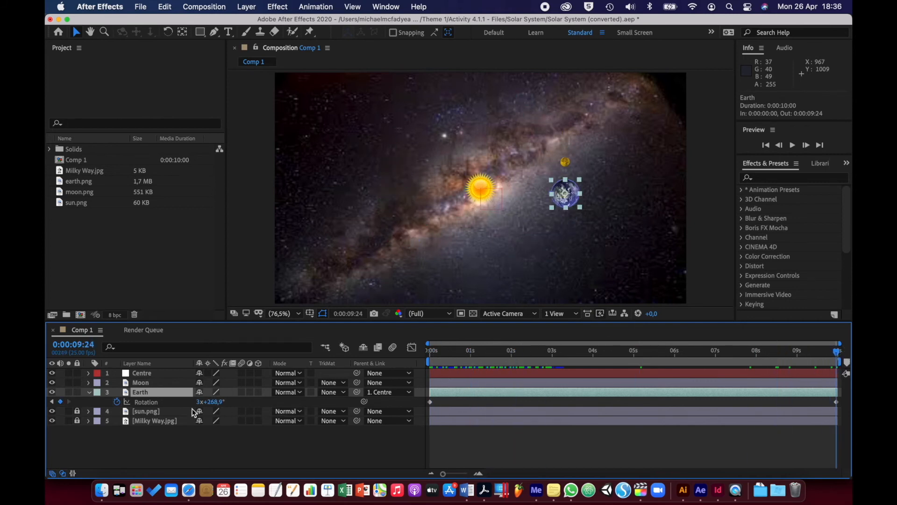
left_click_drag(481, 351, 406, 356)
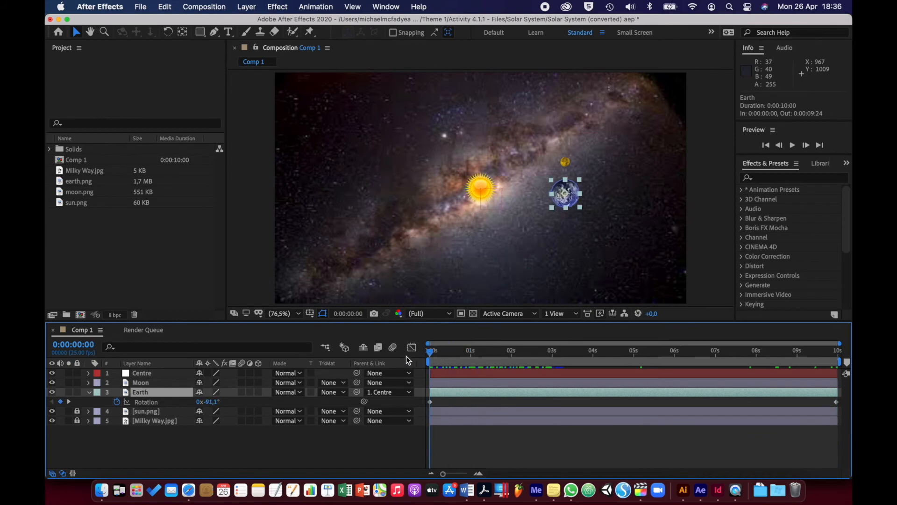
left_click(89, 393)
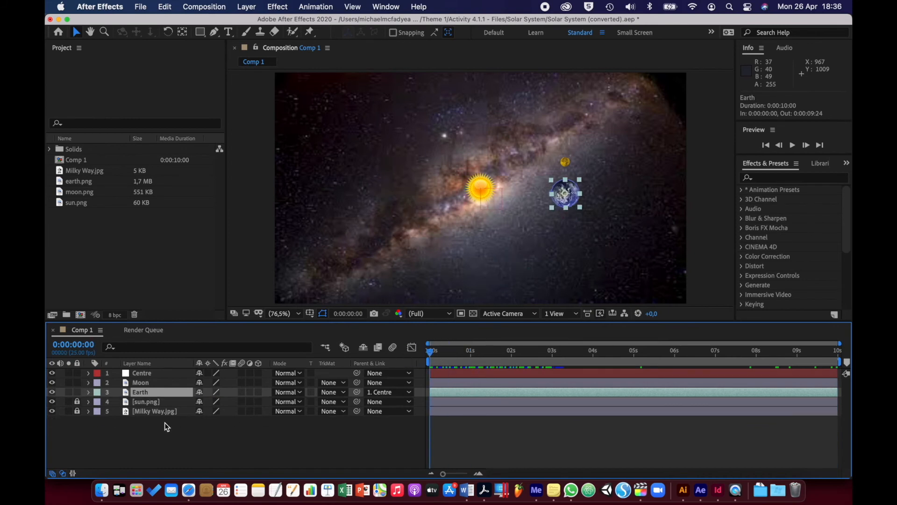
Parent the Moon layer to Earth, scrub the timeline to preview the motion, and deselect all layers at 0:00:00:00.
left_click(174, 385)
left_click_drag(358, 383, 162, 397)
mouse_move(430, 351)
left_mouse_down()
mouse_move(448, 357)
mouse_move(401, 351)
mouse_move(687, 366)
mouse_move(426, 365)
left_mouse_up()
left_click(363, 432)
left_click(151, 463)
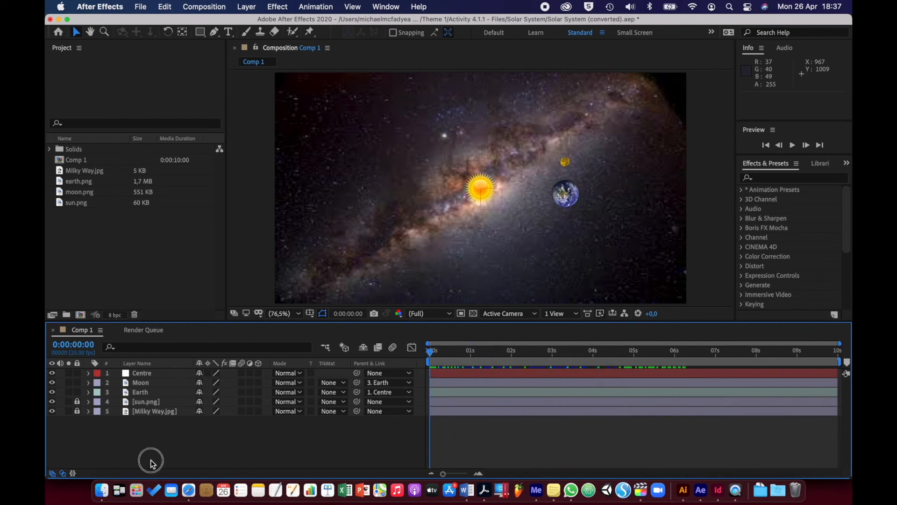
Select the Moon and Centre layers in turn, and show Centre's rotation property.
left_click(150, 386)
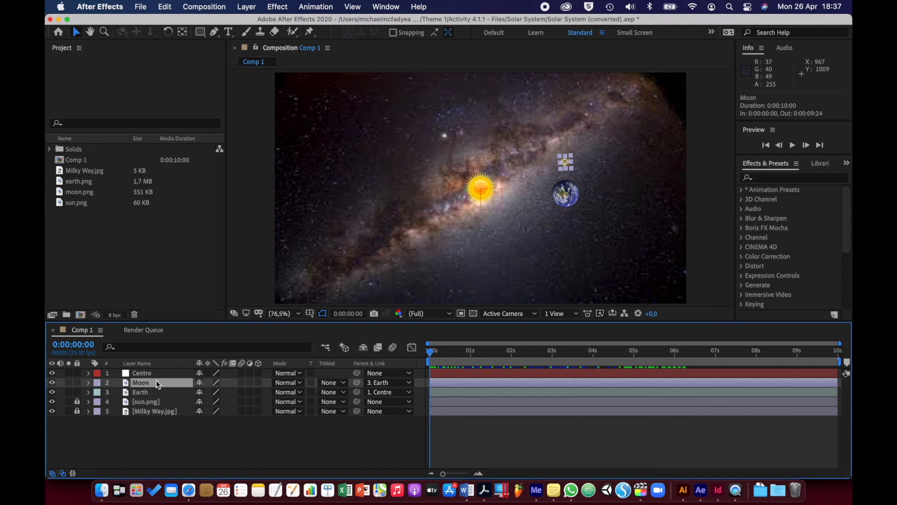
left_click(155, 375)
key("r")
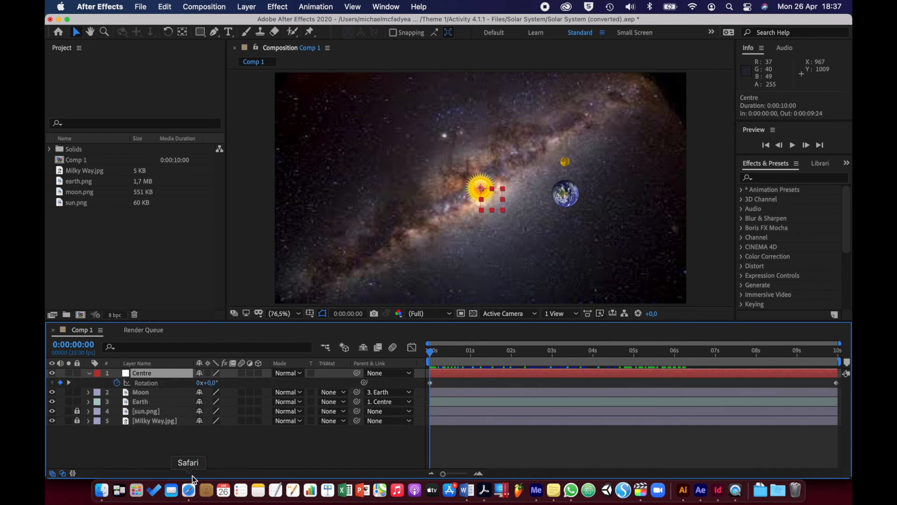
Reveal the modified properties of the Centre layer and the Earth layer, and look through Earth's mask and transform values.
key("r")
key("r")
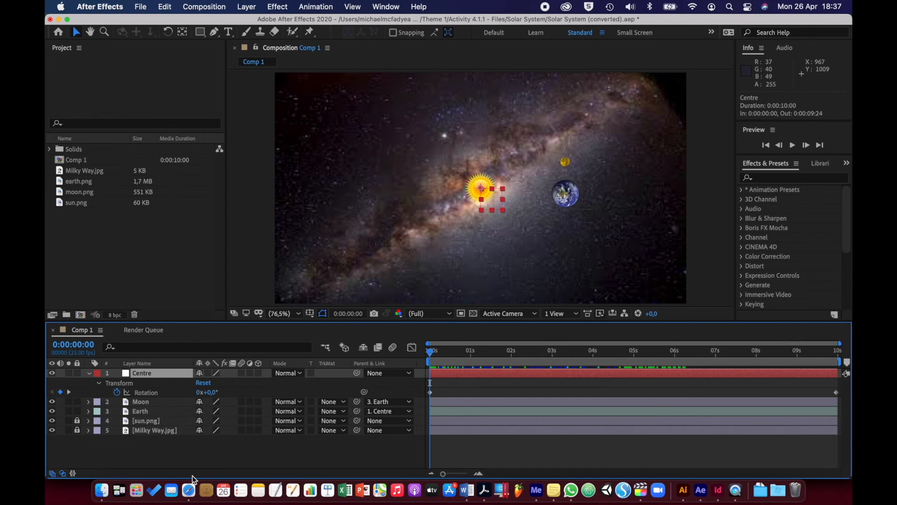
left_click(174, 410)
key("u")
key("u")
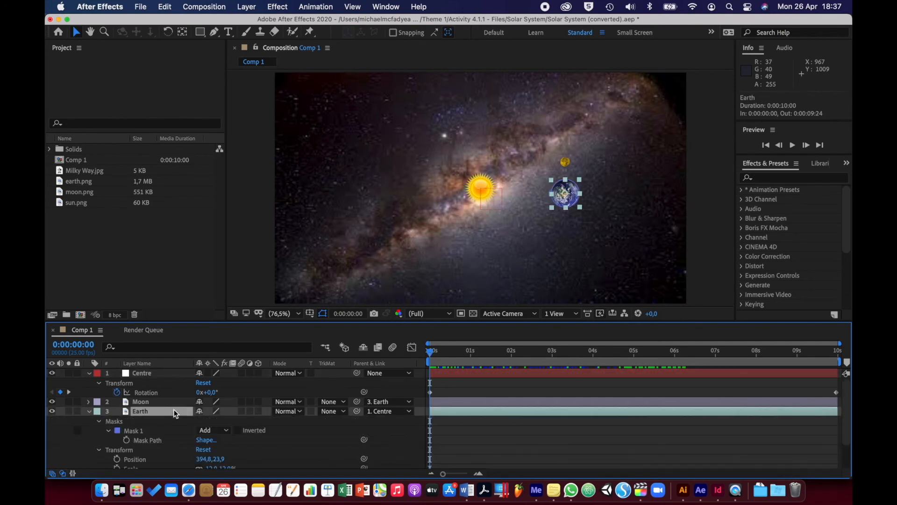
scroll(181, 420, "down", 3)
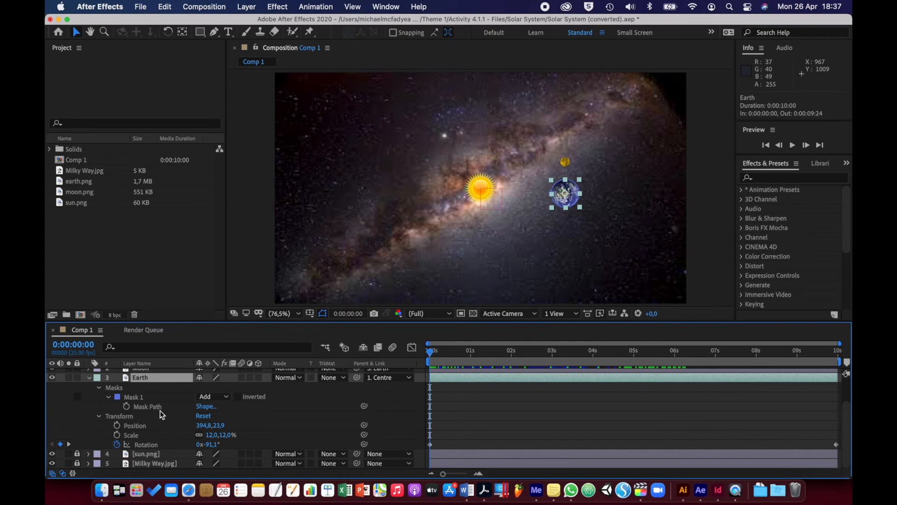
Collapse the Earth layer's mask and transform groups, collapse the Centre layer's properties, and deselect all layers.
left_click(100, 390)
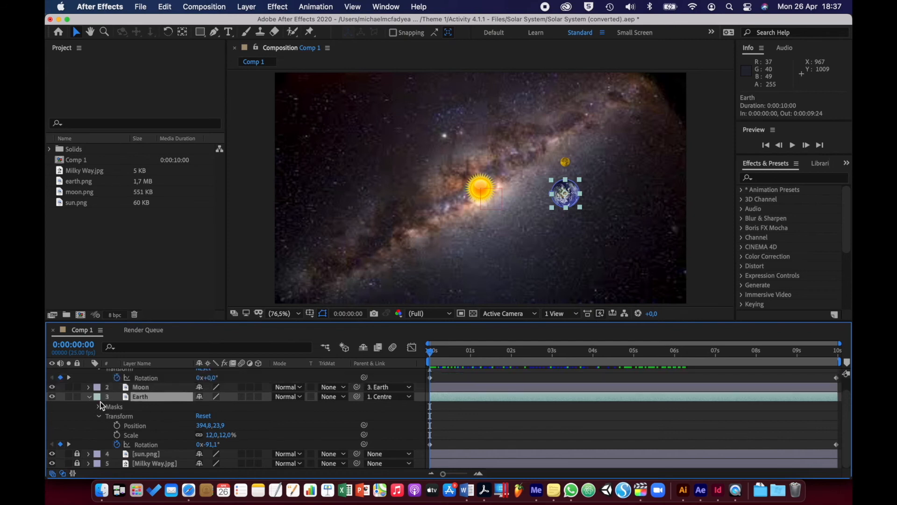
left_click(100, 416)
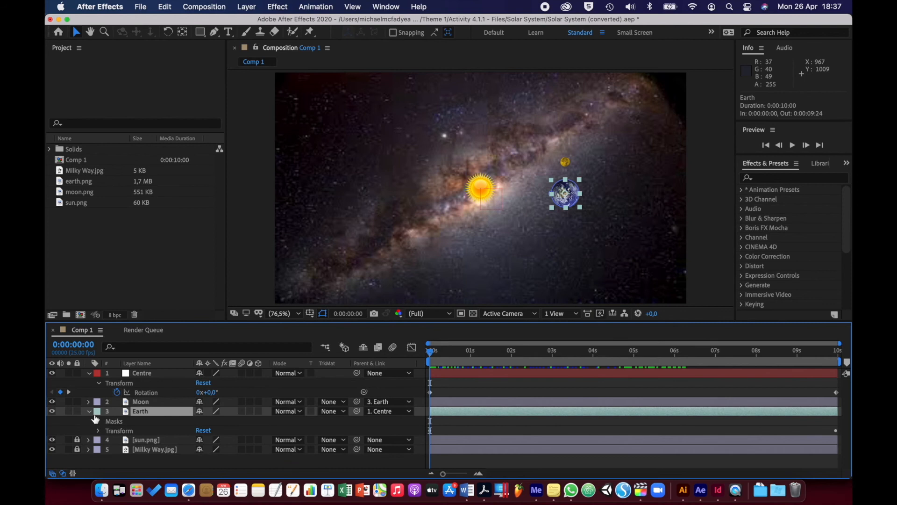
left_click(89, 412)
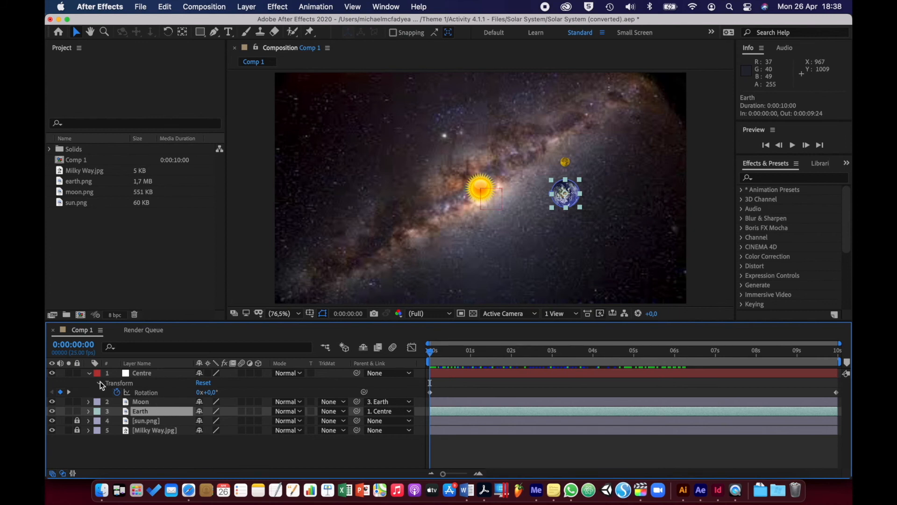
left_click(90, 374)
left_click(164, 446)
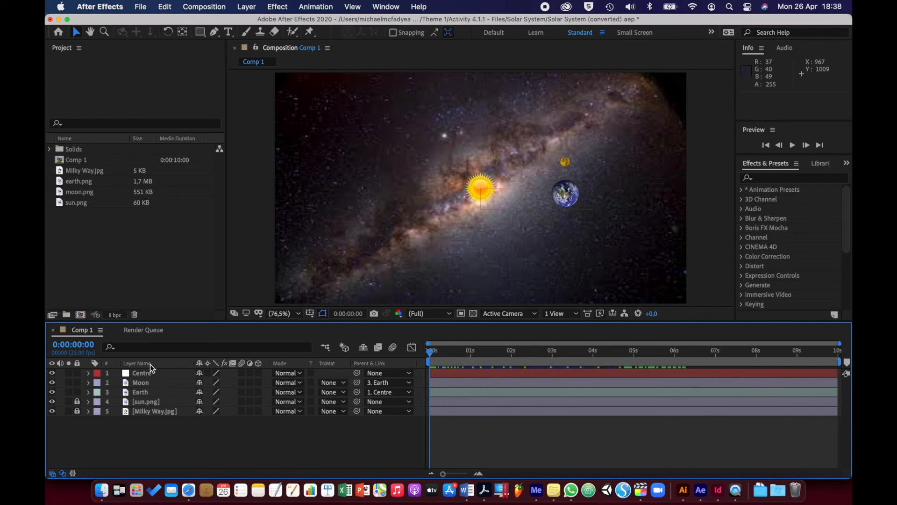
Close the Solar System project and open Activity 4.1.1 - START.aep from the Activity 4.1.1 - Files folder.
left_click(135, 262)
left_click(141, 6)
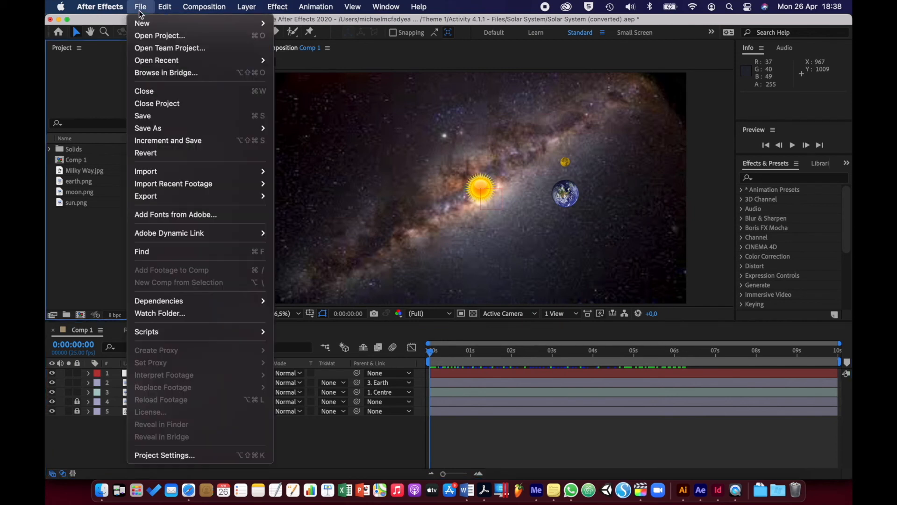
left_click(150, 35)
left_click(425, 267)
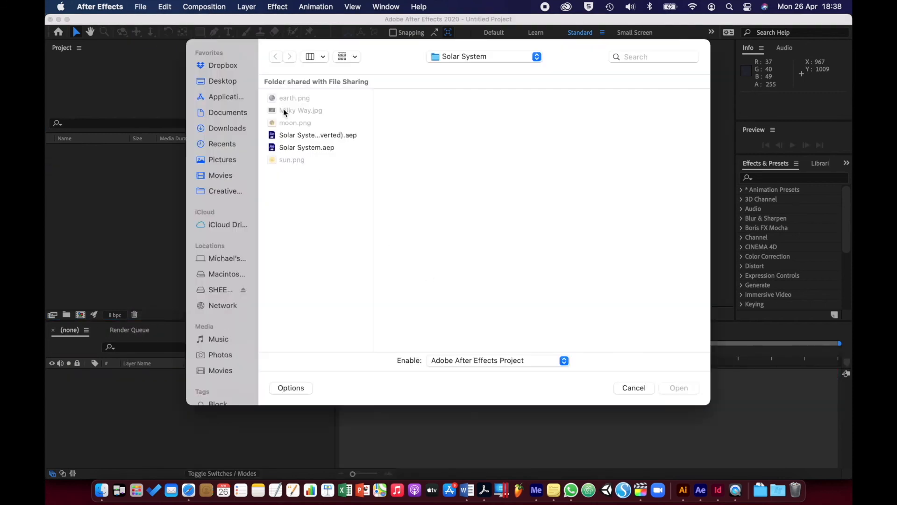
left_click(452, 60)
left_click(453, 71)
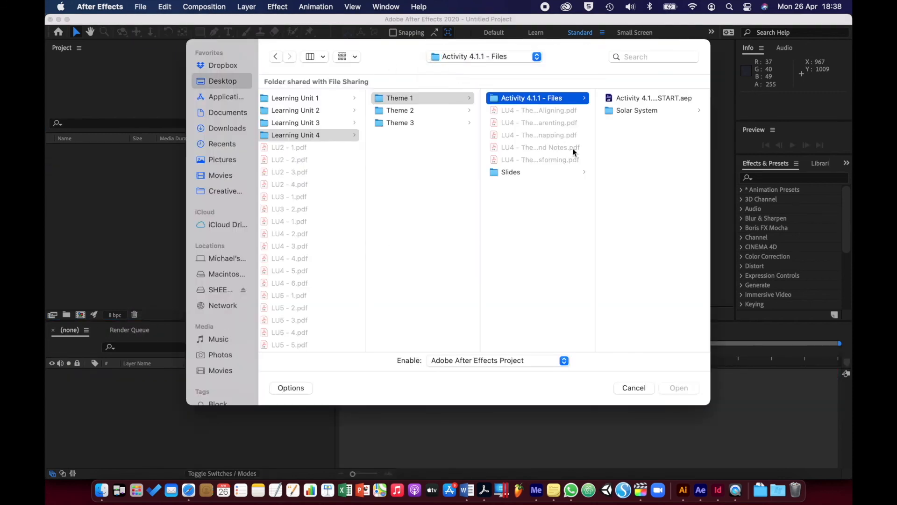
left_click(614, 99)
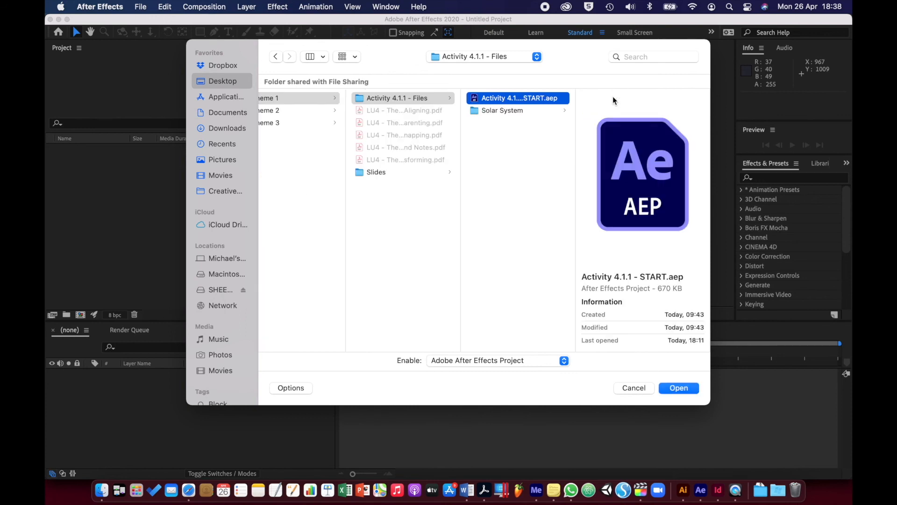
double_click(520, 99)
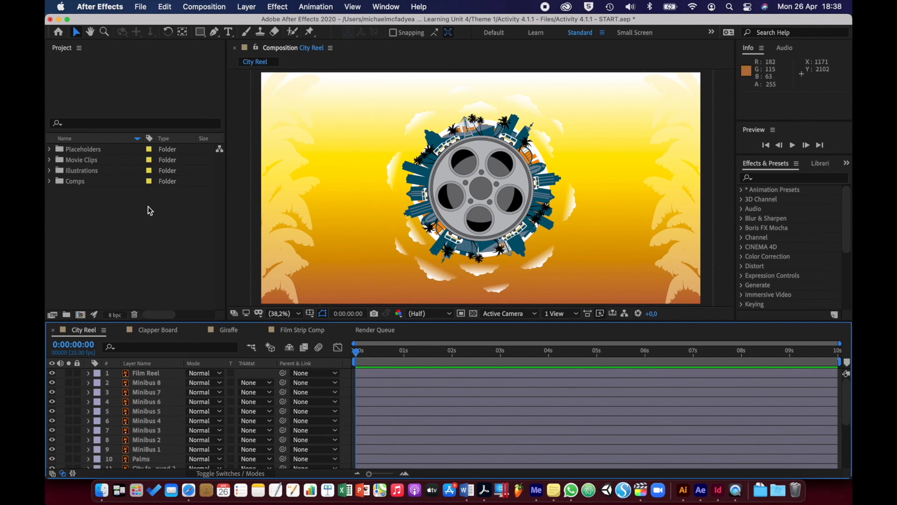
Switch to Finder, view the Activity 3.1.1 - Files folder under Learning Unit 3, Theme 1, and return to After Effects.
left_click(101, 490)
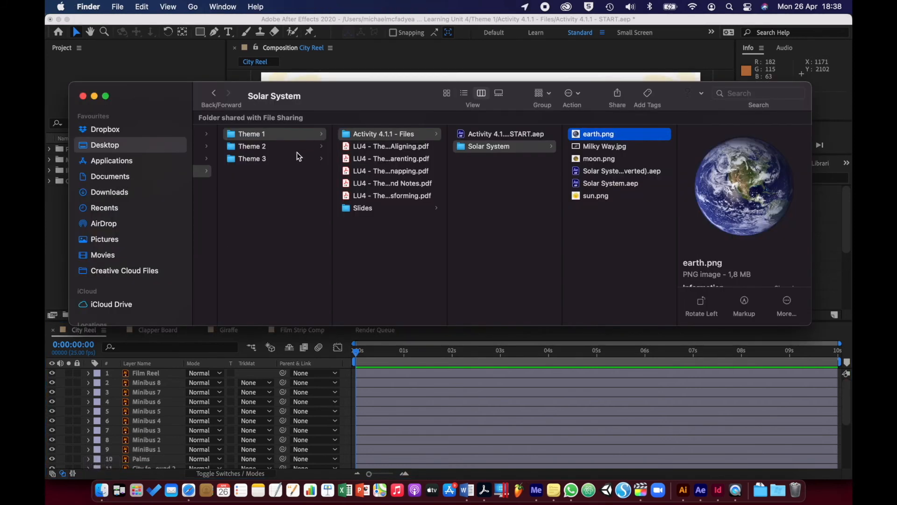
scroll(299, 204, "left", 3)
left_click(274, 160)
left_click(363, 134)
left_click(444, 133)
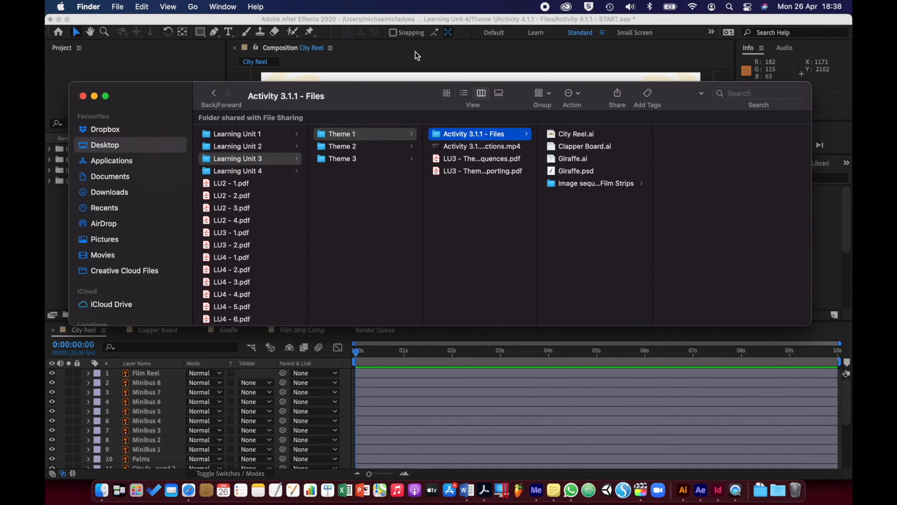
left_click(414, 20)
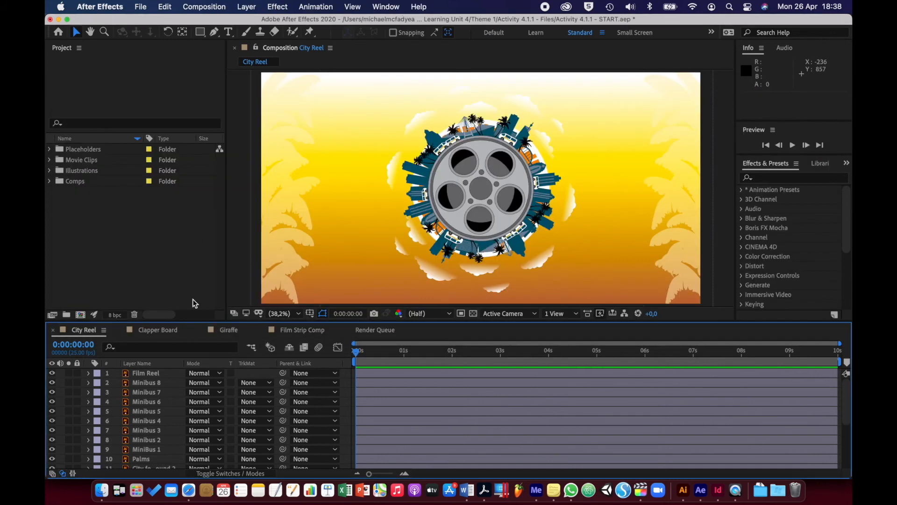
Examine the City Reel composition's layer stack and locate the composition in the project's Comps folder.
scroll(169, 425, "down", 5)
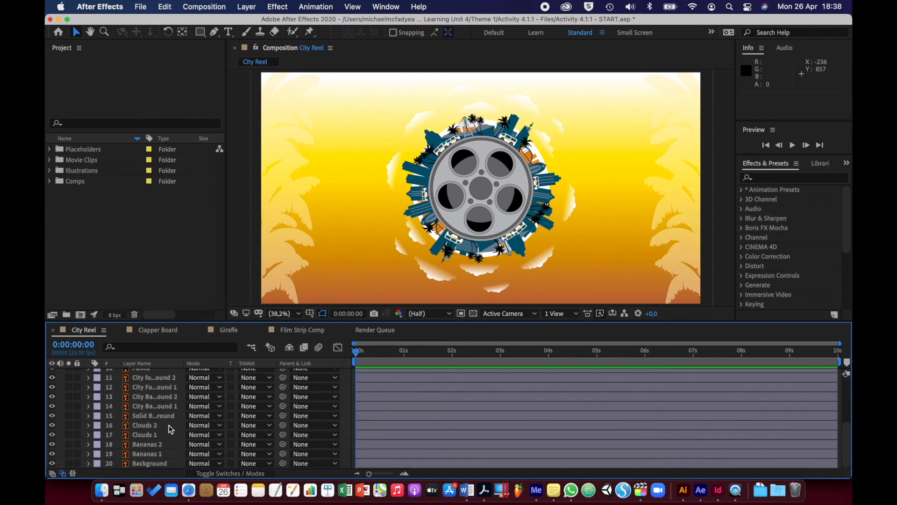
scroll(170, 425, "up", 5)
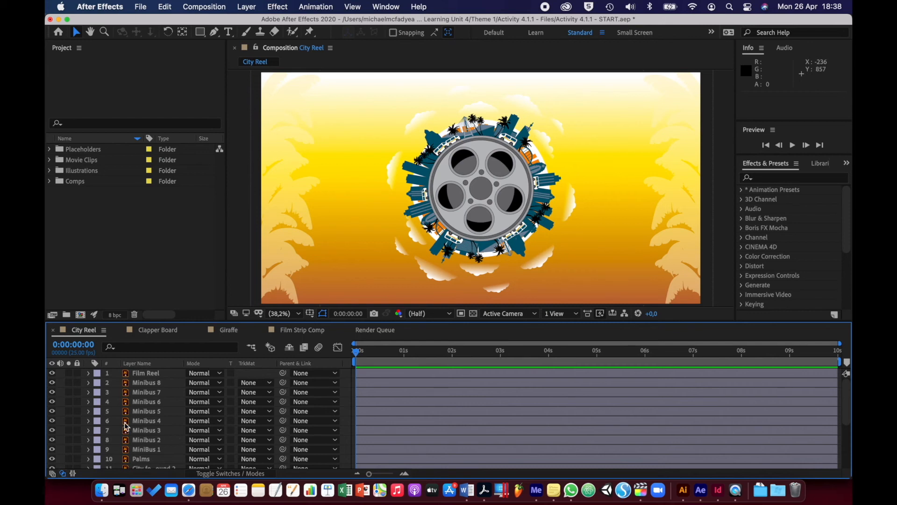
scroll(127, 403, "down", 3)
scroll(127, 403, "up", 3)
left_click(50, 182)
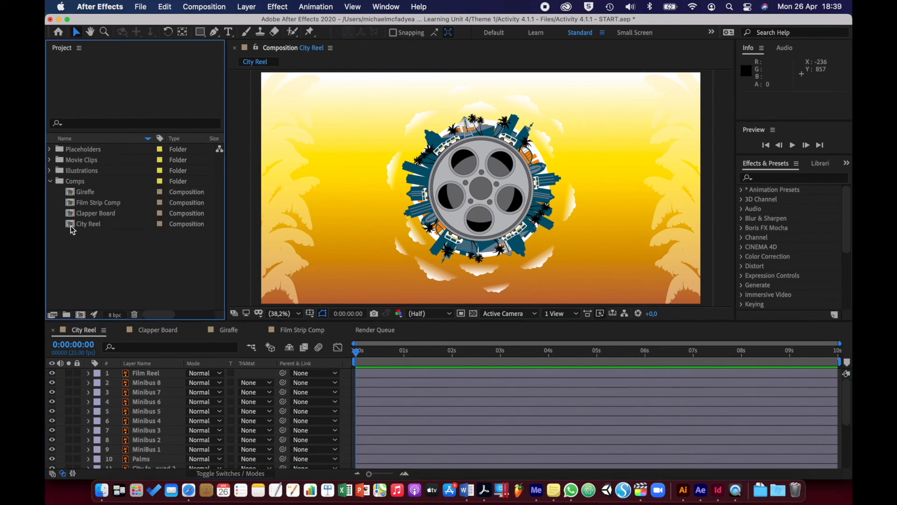
left_click(71, 225)
left_click(50, 182)
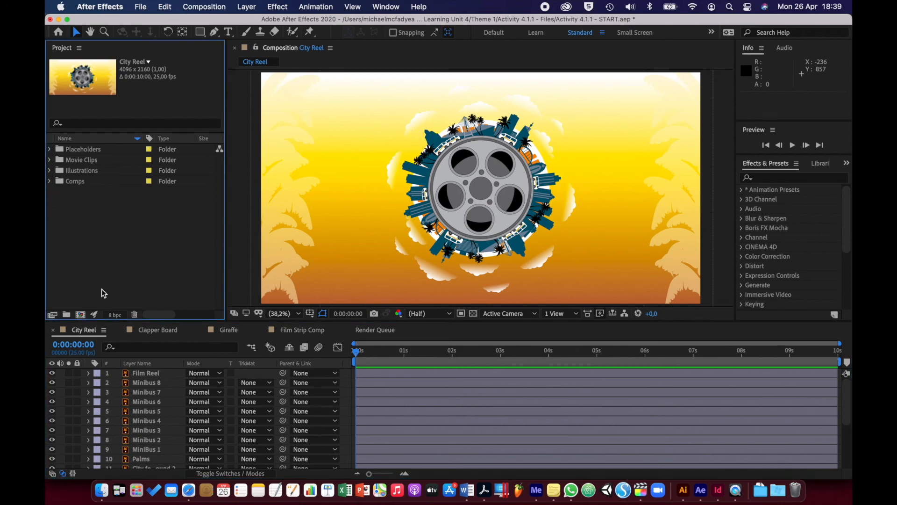
scroll(158, 421, "down", 5)
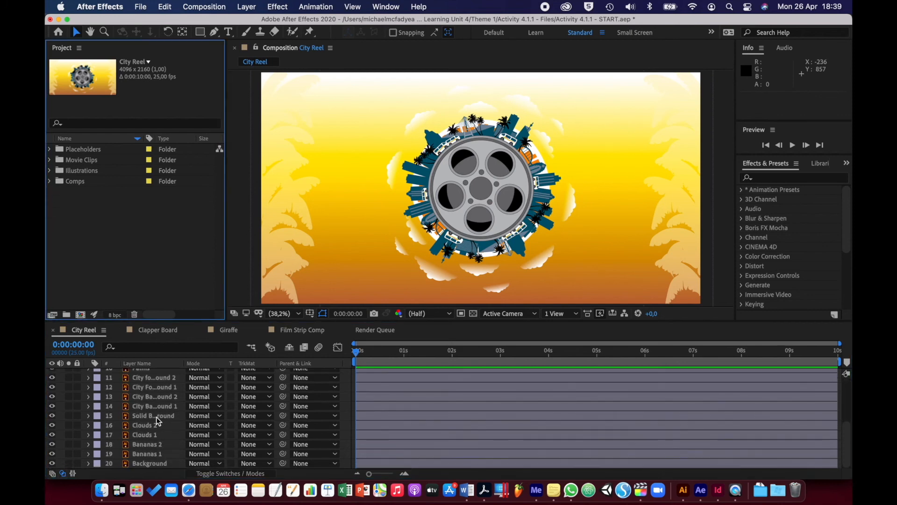
scroll(158, 421, "up", 5)
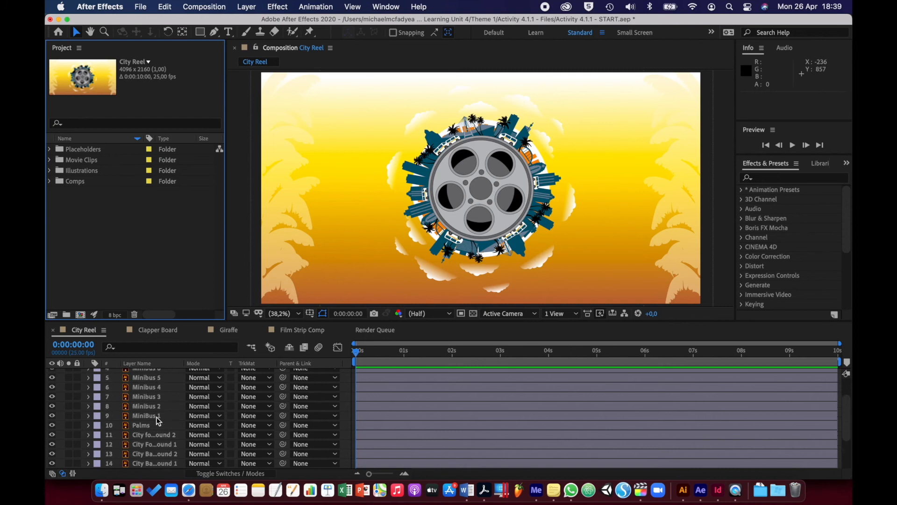
Pre-compose the layers from Film Reel through Clouds 1 as REEL, with all attributes moved and the new composition opened.
left_click(139, 373)
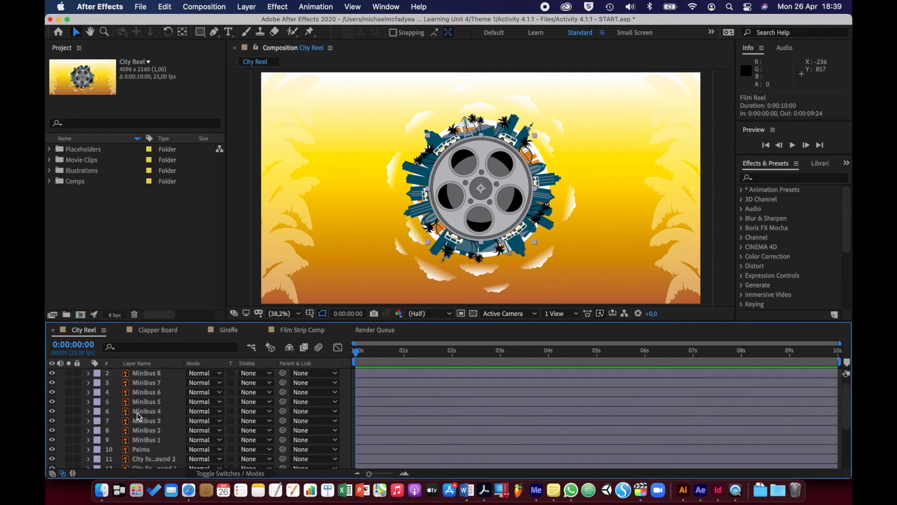
scroll(137, 413, "down", 5)
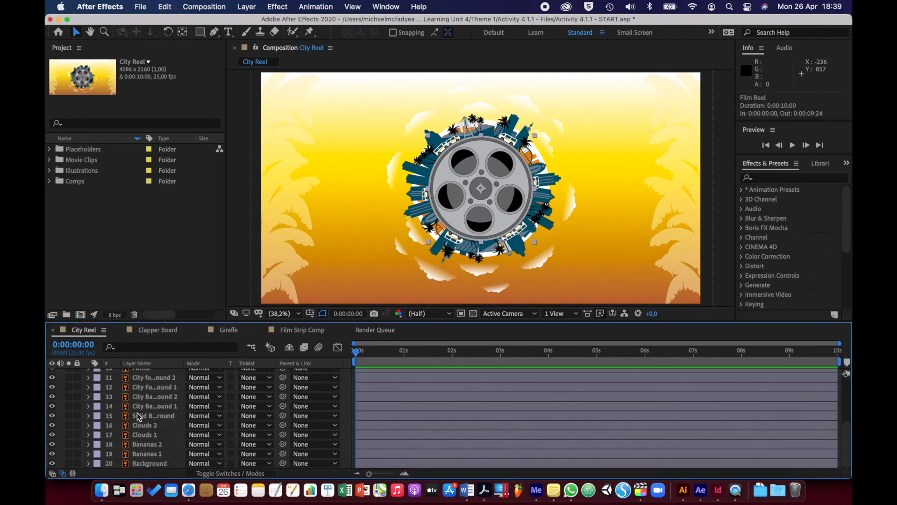
left_click(147, 436, "shift")
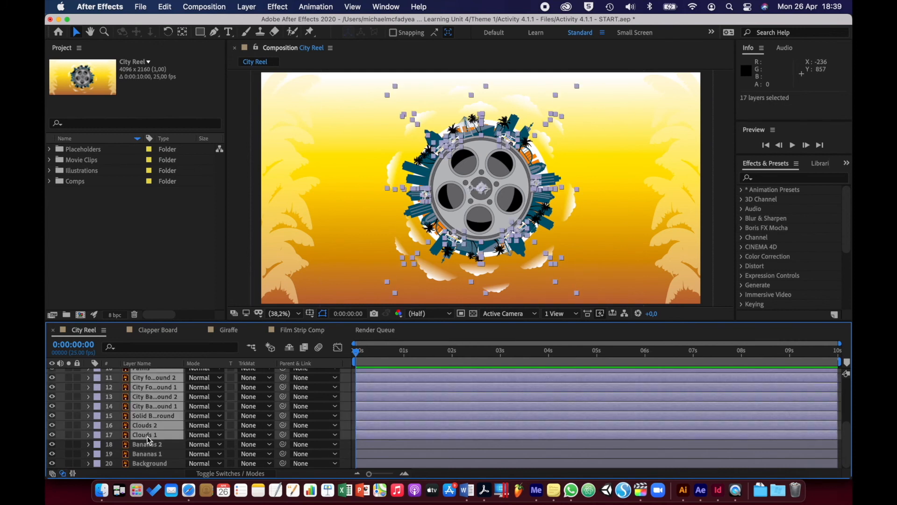
scroll(156, 402, "up", 5)
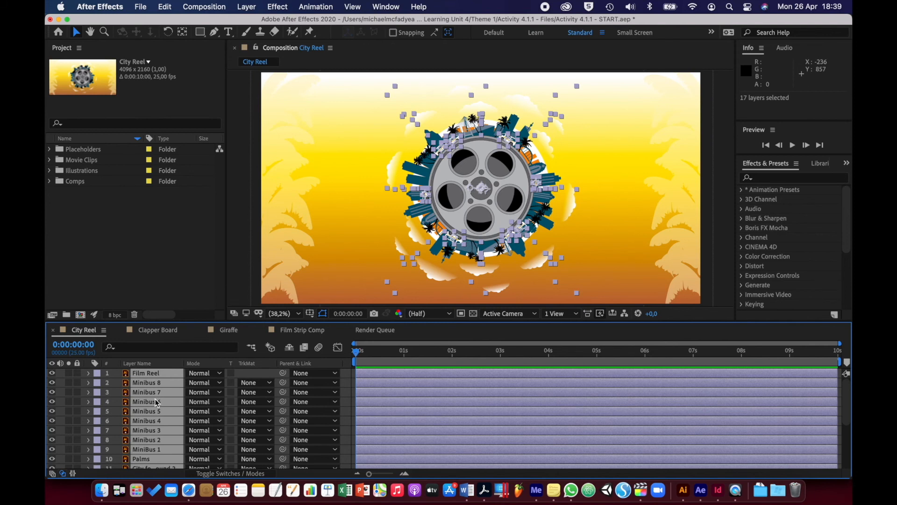
right_click(156, 399)
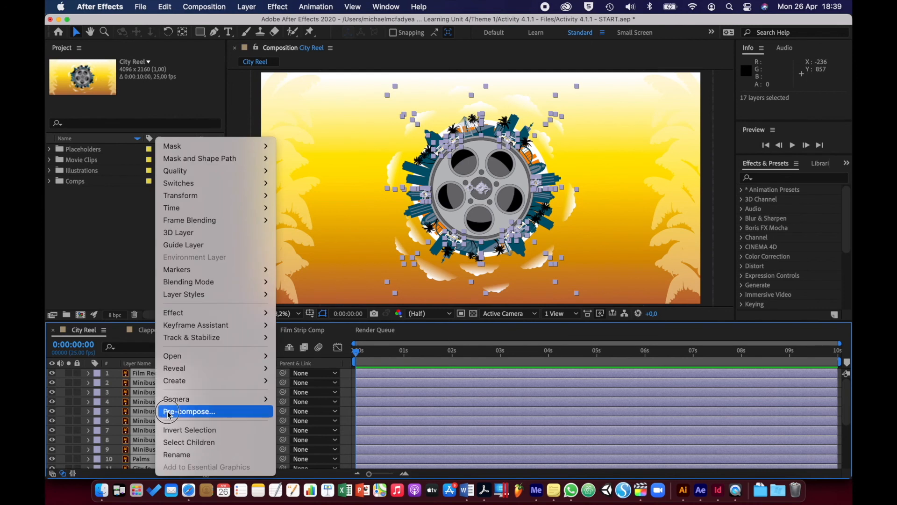
left_click(168, 411)
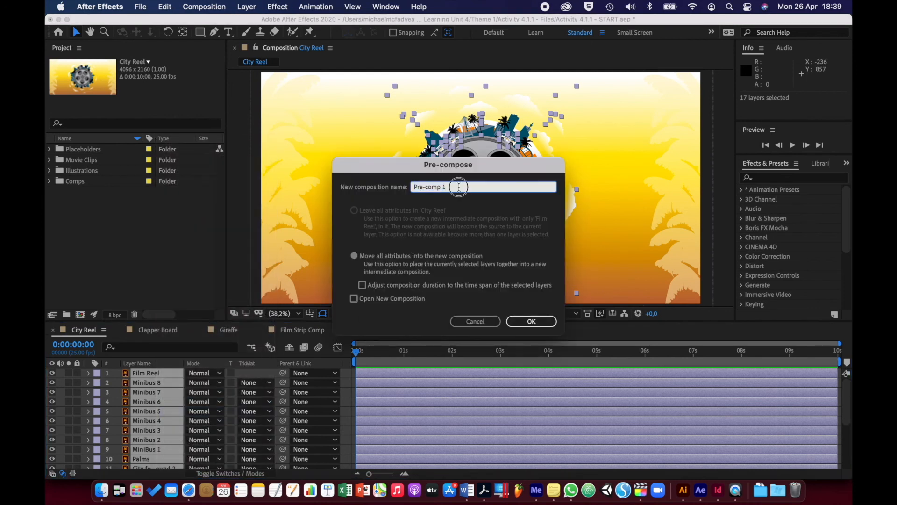
type("REEL")
left_click(354, 299)
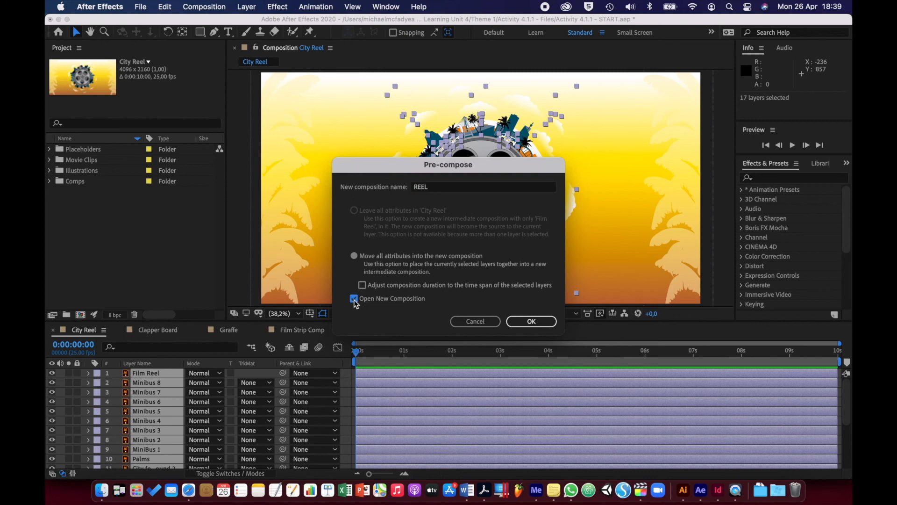
left_click(517, 322)
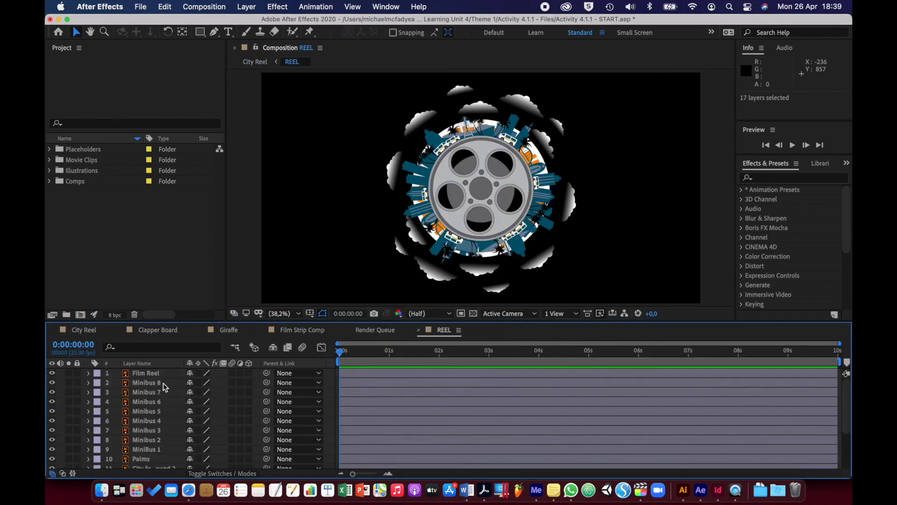
Look over the REEL composition's layers, add a null object, and rename it Rotation Control.
scroll(152, 387, "down", 5)
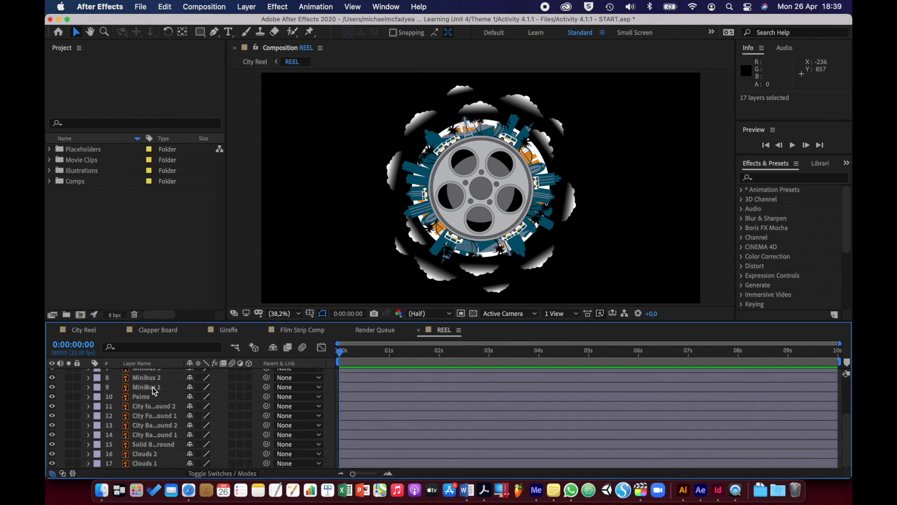
scroll(152, 387, "up", 5)
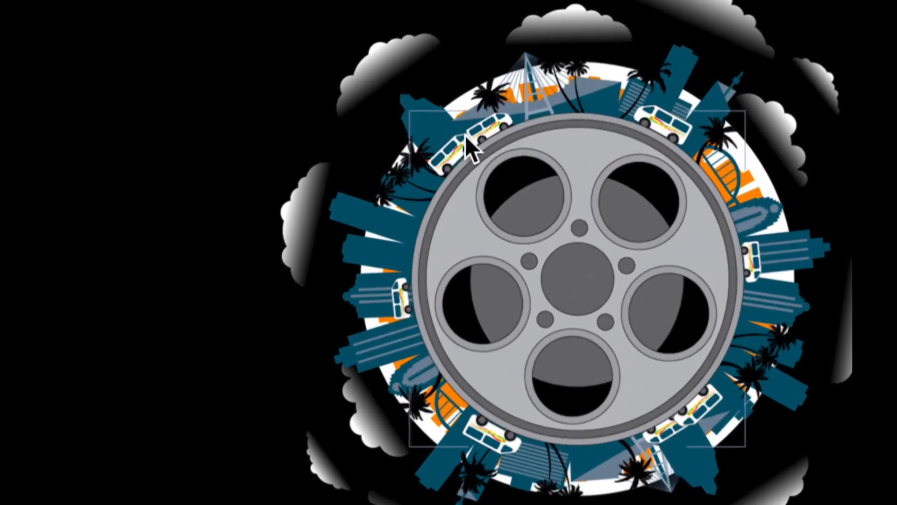
left_click(513, 220)
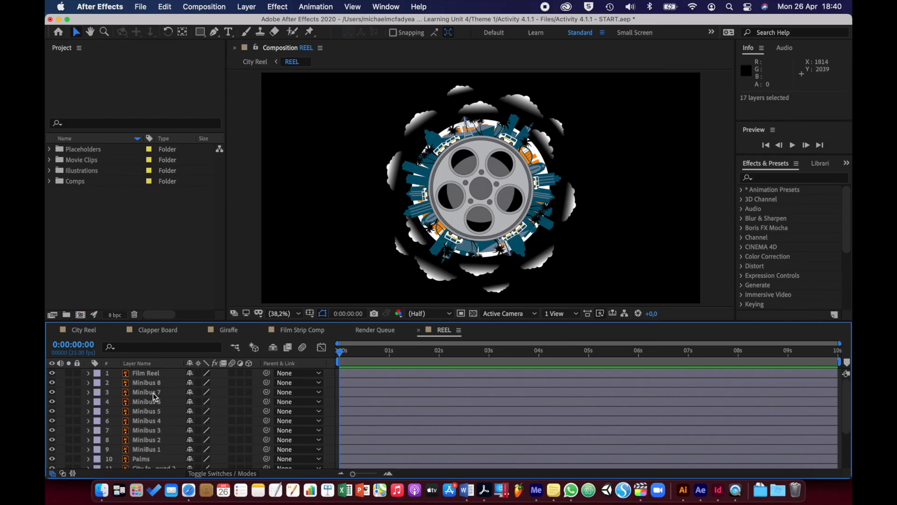
left_click(253, 8)
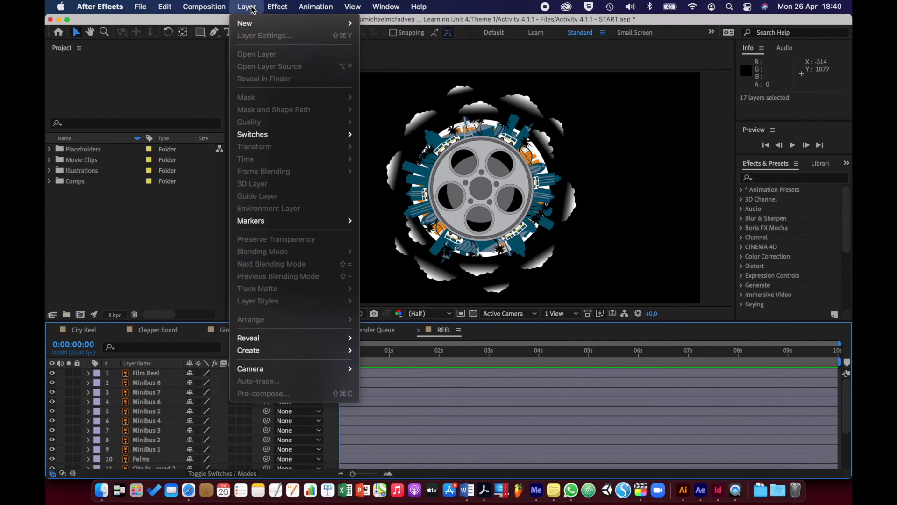
mouse_move(346, 23)
left_click(404, 74)
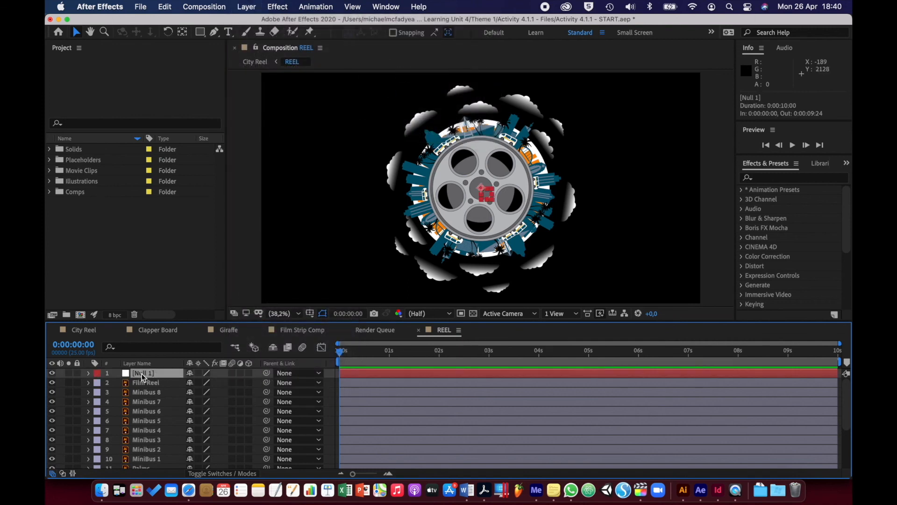
key("Return")
type("Rotation Control")
key("Return")
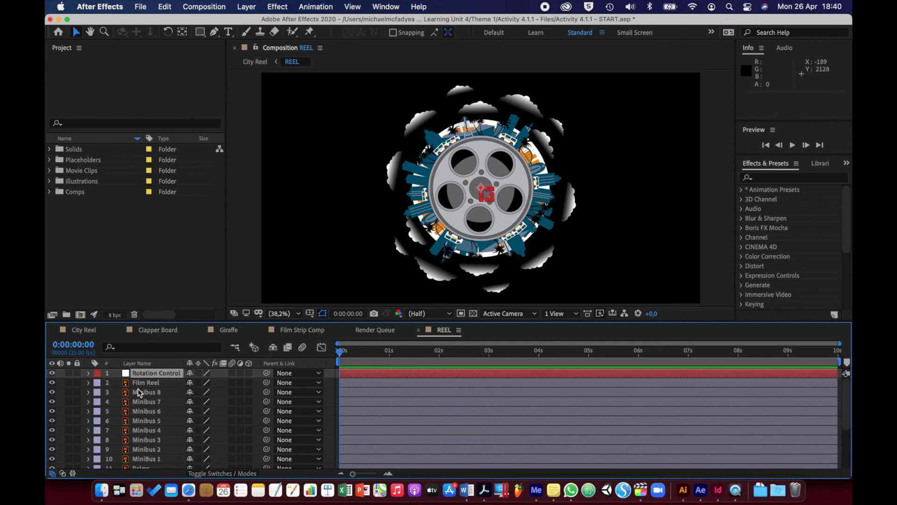
Parent all layers from Film Reel through Clouds 1 in the REEL composition to the Rotation Control null.
left_click(139, 385)
scroll(138, 423, "down", 4)
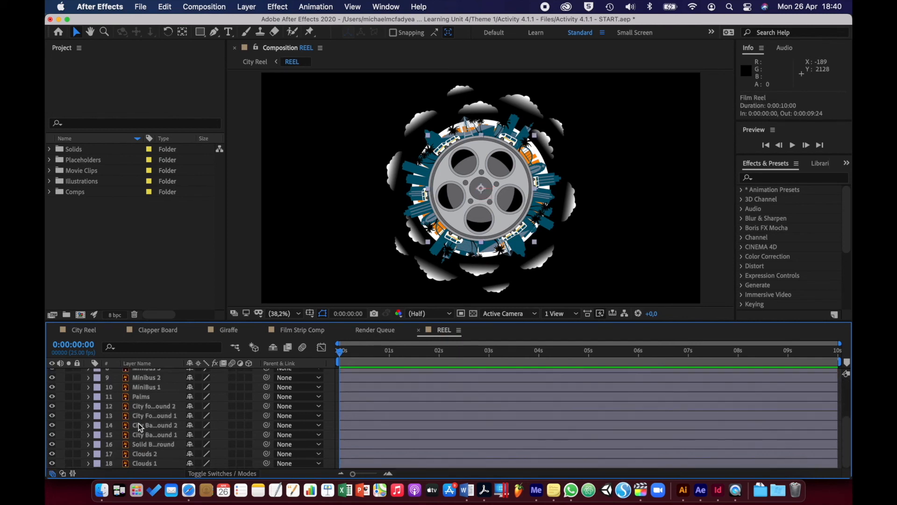
left_click(142, 461, "shift")
scroll(149, 408, "up", 4)
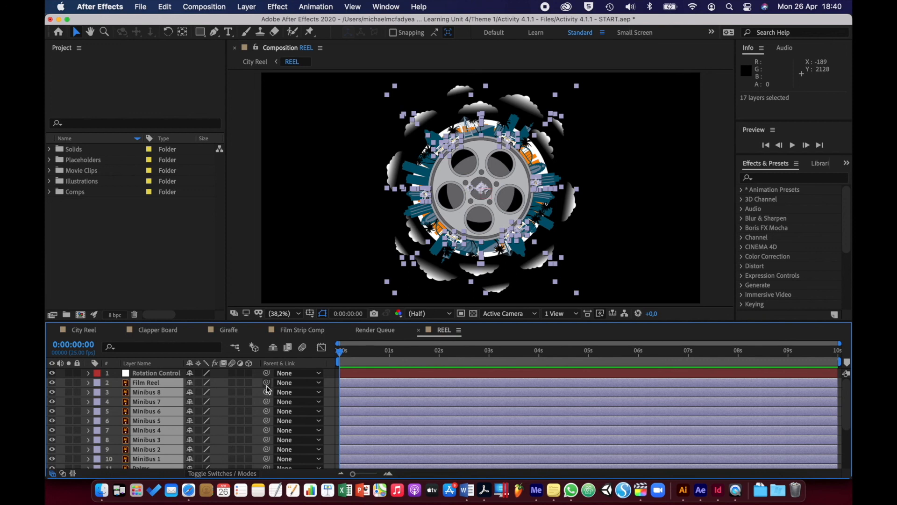
left_click_drag(267, 383, 150, 376)
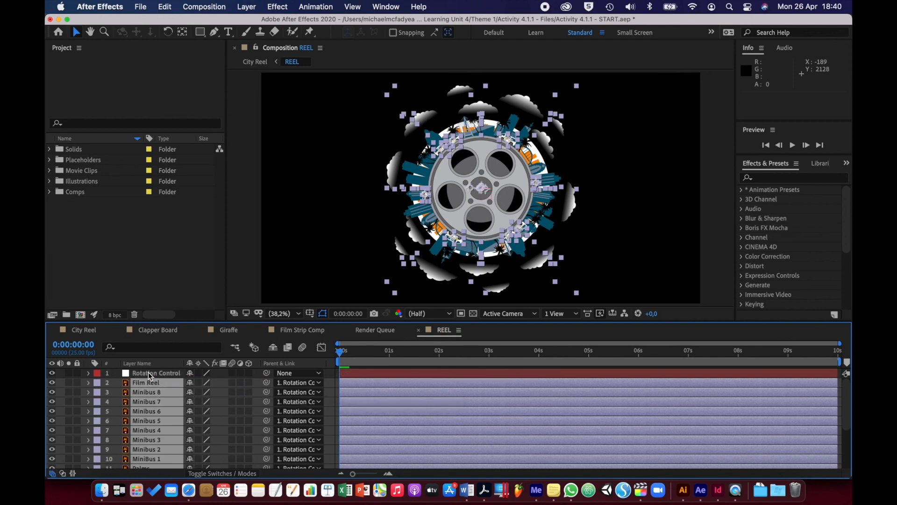
Test the parenting with trial rotation, scale and position changes on the Rotation Control null, undoing each one.
left_click(149, 374)
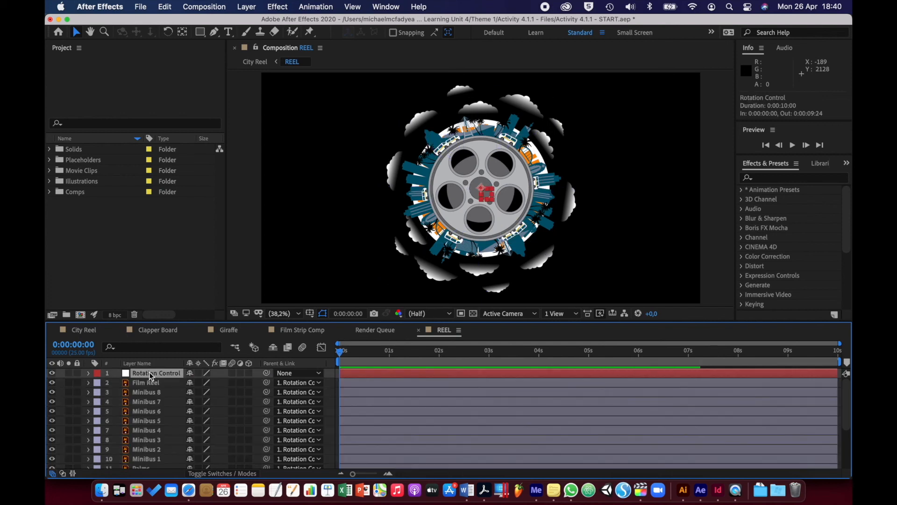
key("r")
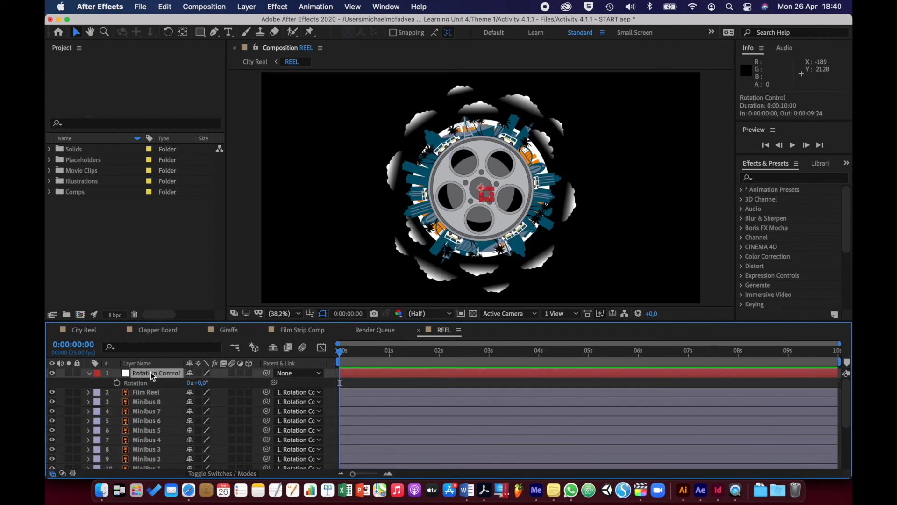
mouse_move(210, 381)
left_mouse_down()
mouse_move(288, 382)
mouse_move(141, 380)
mouse_move(219, 387)
mouse_move(206, 388)
left_mouse_up()
key("super+z")
key("s")
left_click_drag(201, 383, 240, 385)
key("super+z")
key("p")
left_click(193, 383)
mouse_move(194, 383)
left_mouse_down()
mouse_move(272, 385)
mouse_move(197, 397)
left_mouse_up()
key("super+z")
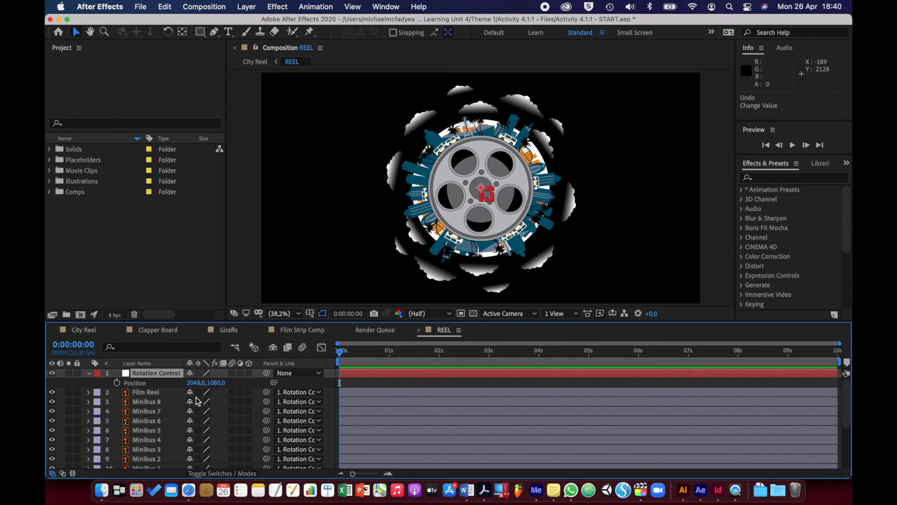
left_click(88, 373)
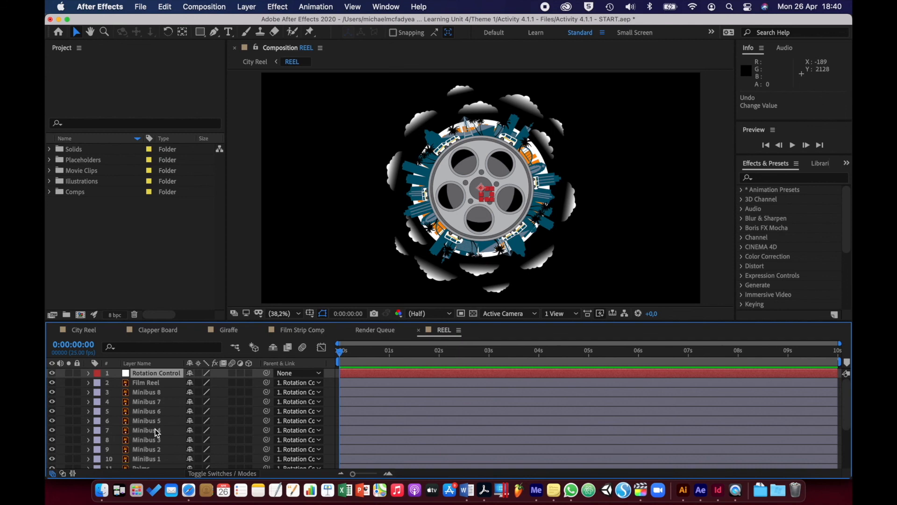
Return to the City Reel composition and scale the REEL layer to 200%.
left_click(82, 330)
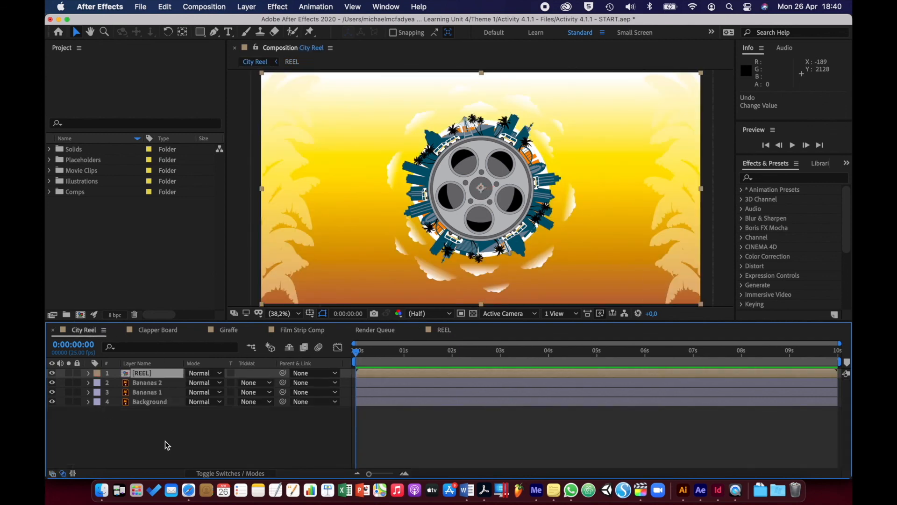
left_click(128, 376)
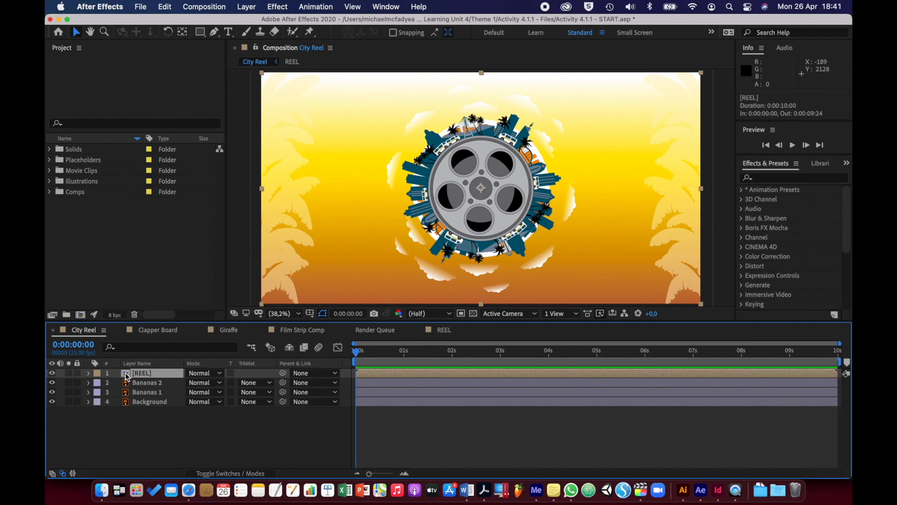
key("s")
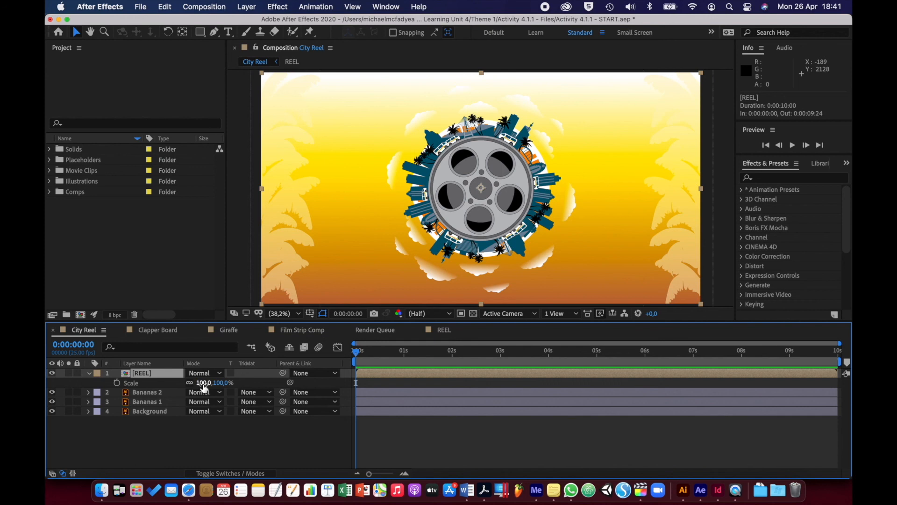
left_click_drag(205, 387, 255, 380)
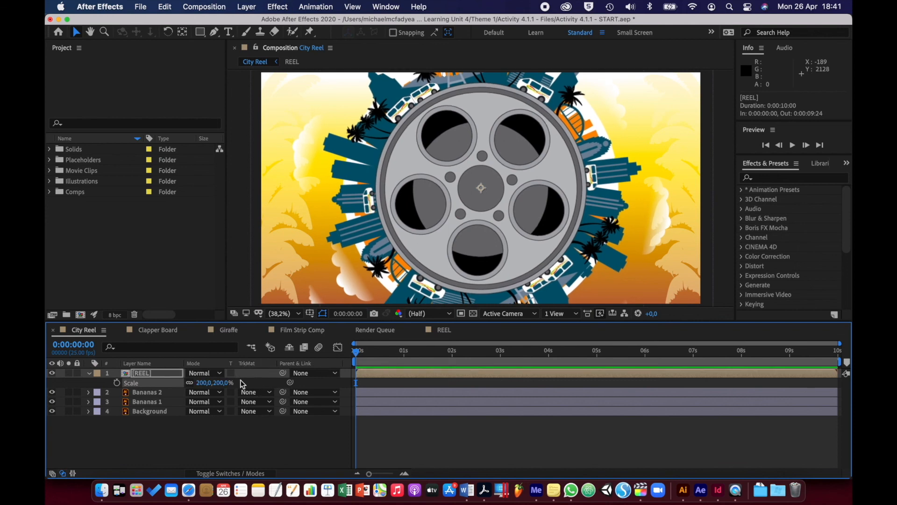
Lower the REEL layer to position 2048, 2170 and collapse its properties.
key("p")
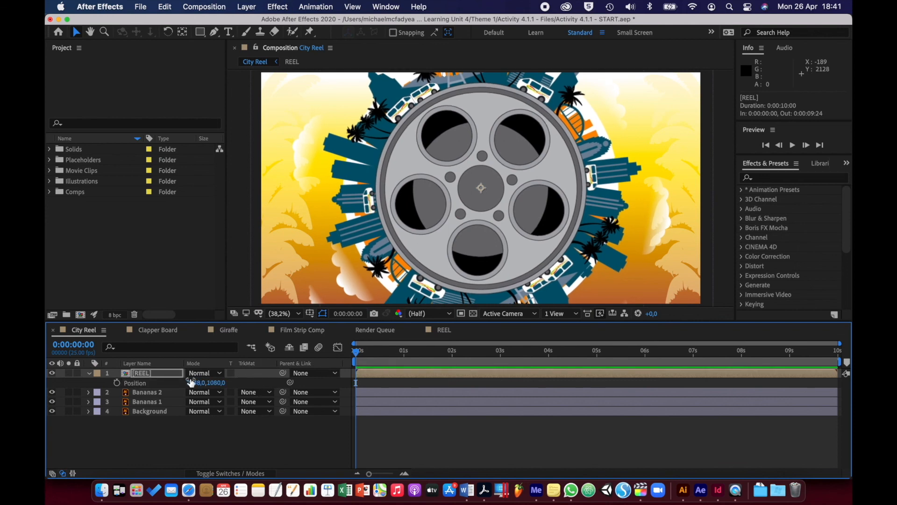
left_click_drag(211, 385, 841, 368)
left_click(192, 428)
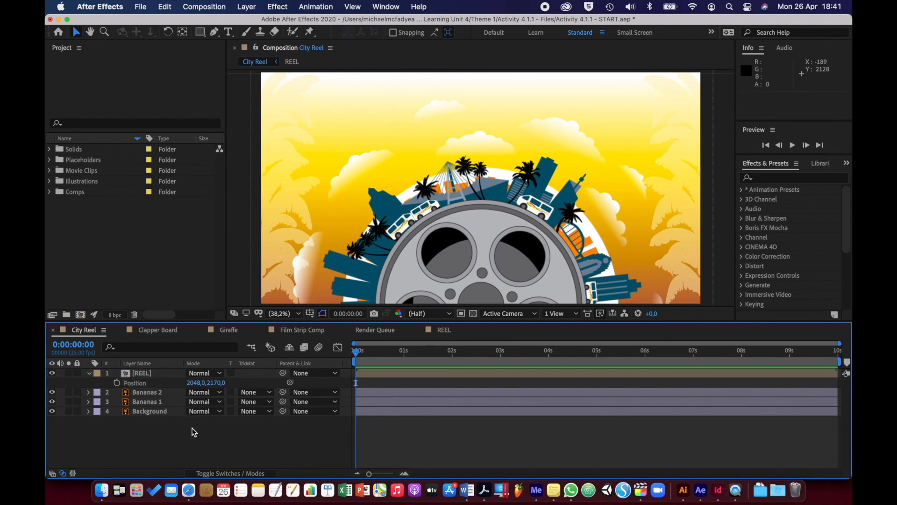
left_click(89, 373)
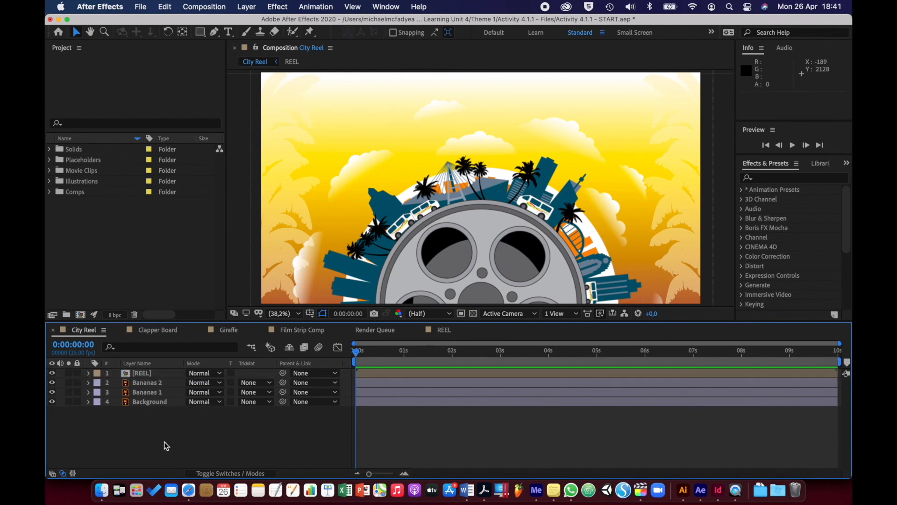